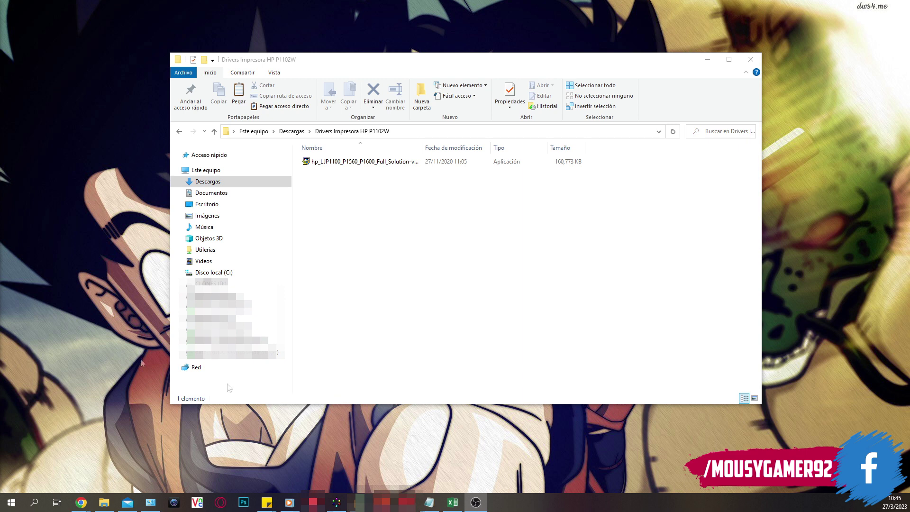
- Extract the hp_LJP1100_P1560_P1600_Full_Solution driver package into the current Drivers Impresora HP P1102W folder with WinRAR
{"action": "left_click", "coordinate": [572, 234]}
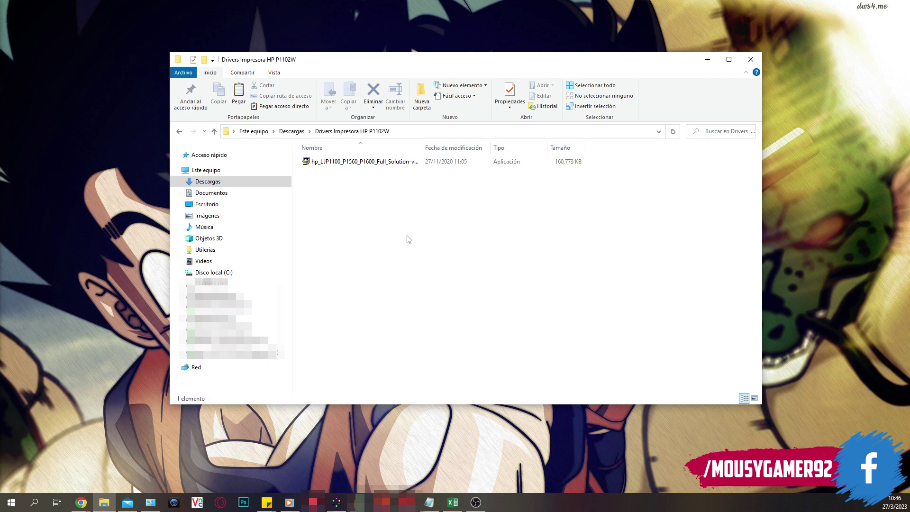
{"action": "left_click", "coordinate": [372, 163]}
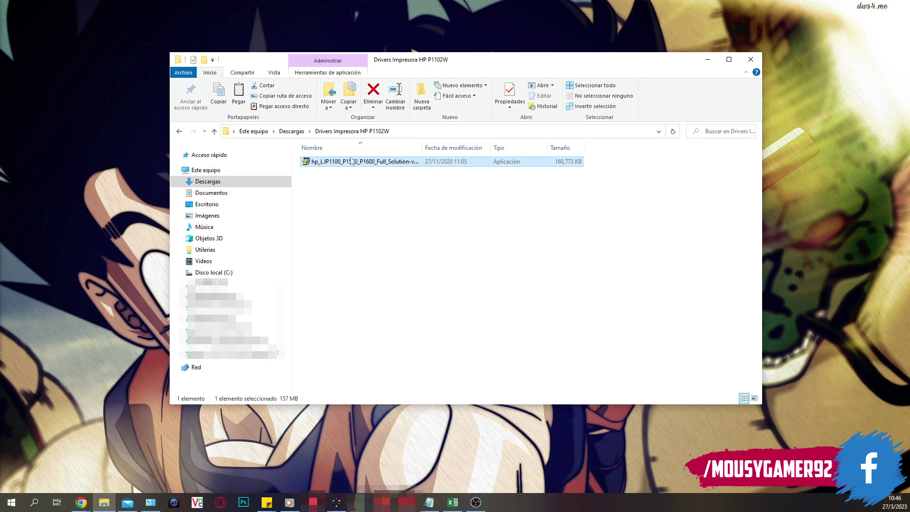
{"action": "double_click", "coordinate": [358, 161]}
{"action": "left_click", "coordinate": [417, 197]}
{"action": "right_click", "coordinate": [346, 162]}
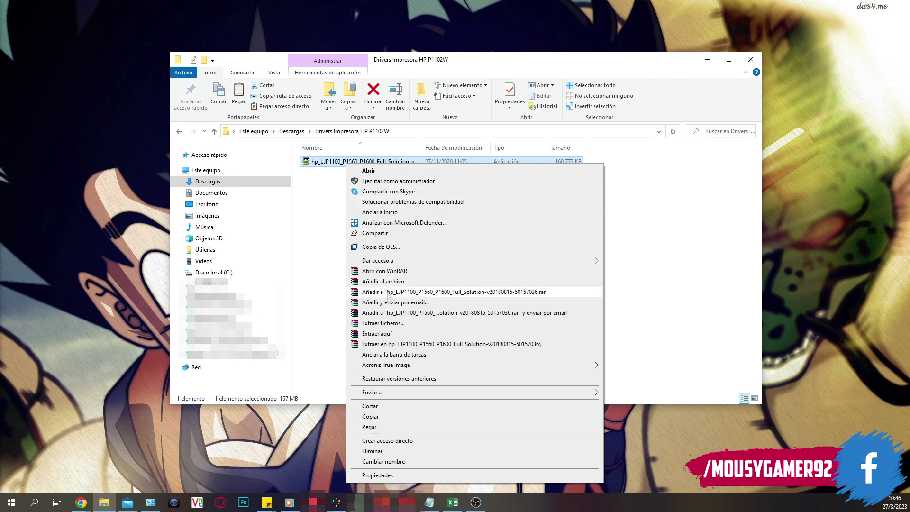
{"action": "left_click", "coordinate": [397, 334]}
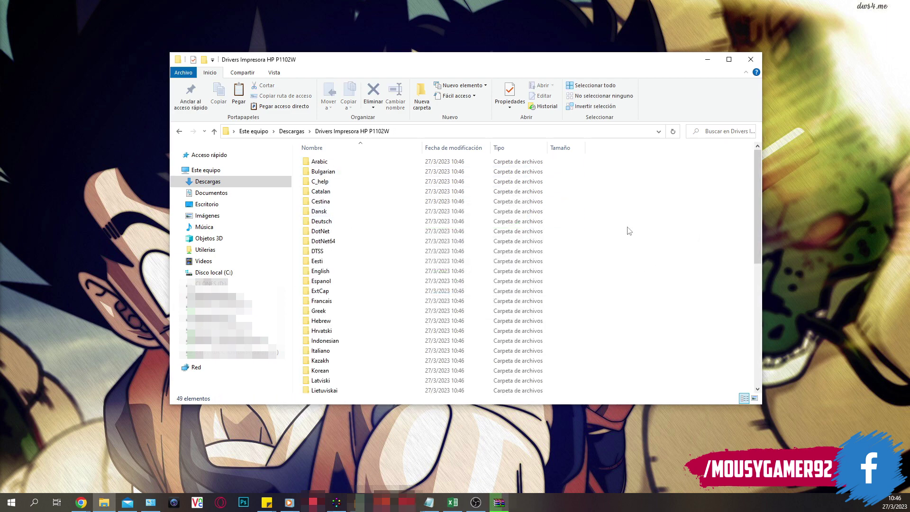
- Find the HpSetup application among the extracted driver files and launch it
{"action": "scroll", "coordinate": [334, 233], "scroll_direction": "down", "scroll_amount": 8}
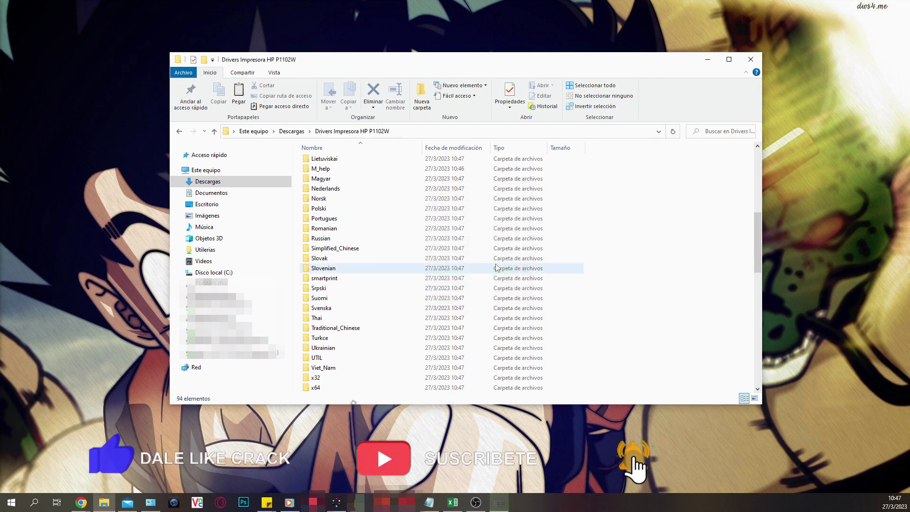
{"action": "scroll", "coordinate": [507, 263], "scroll_direction": "down", "scroll_amount": 12}
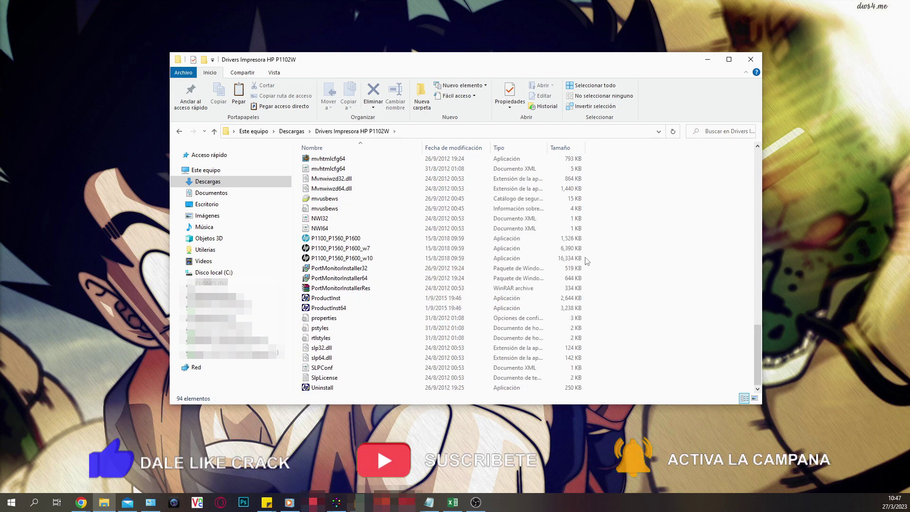
{"action": "scroll", "coordinate": [644, 255], "scroll_direction": "up", "scroll_amount": 18}
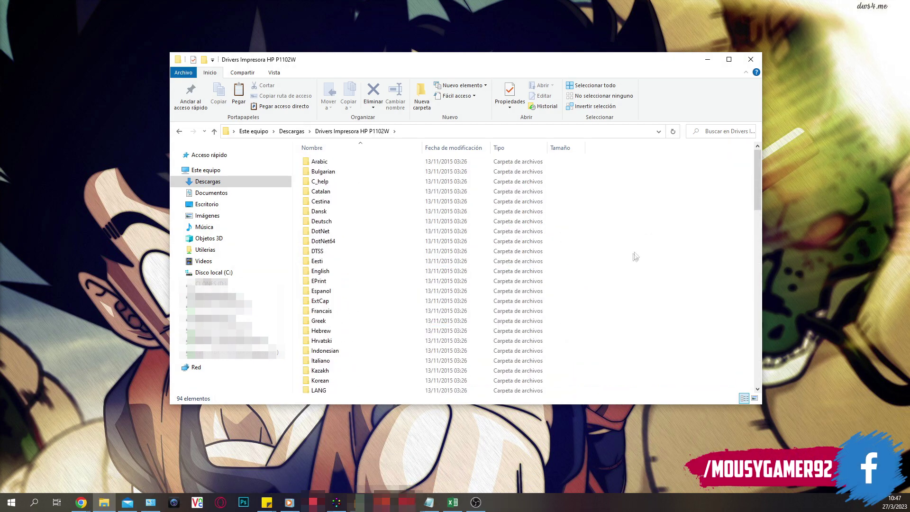
{"action": "scroll", "coordinate": [637, 281], "scroll_direction": "down", "scroll_amount": 20}
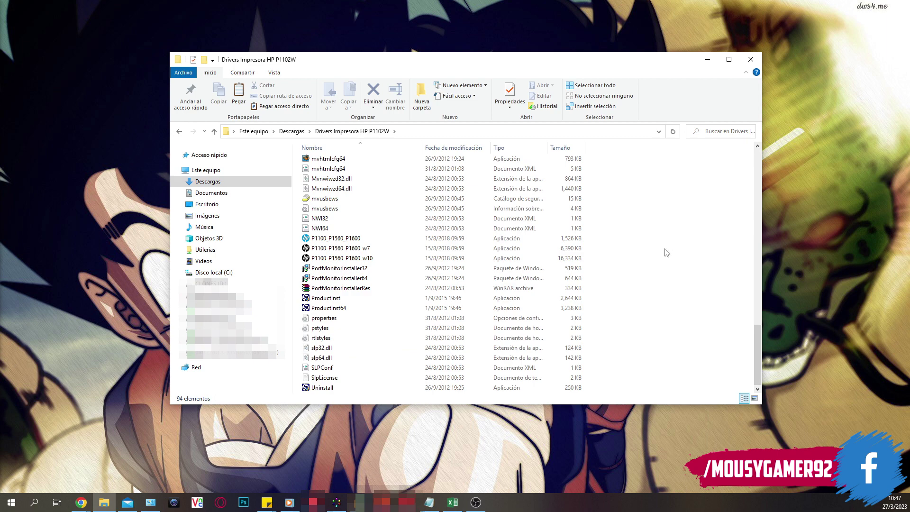
{"action": "scroll", "coordinate": [647, 285], "scroll_direction": "up", "scroll_amount": 4}
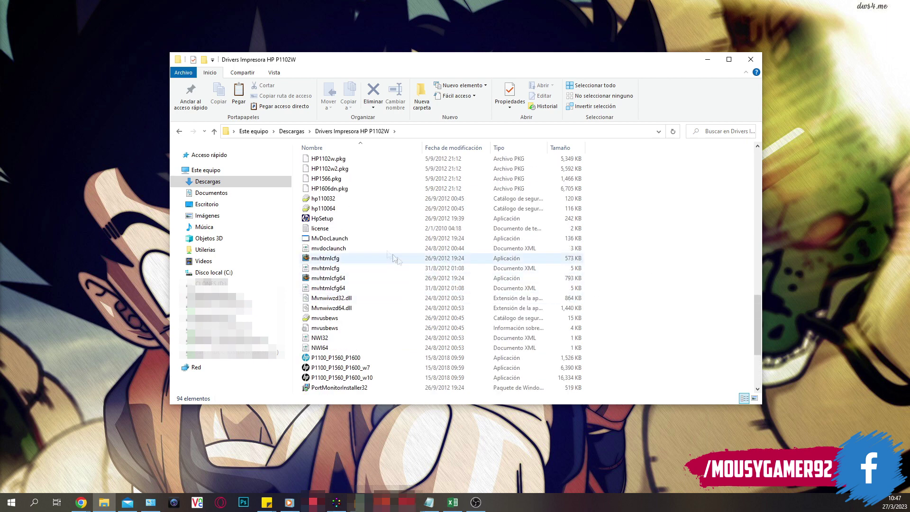
{"action": "left_click", "coordinate": [323, 219]}
{"action": "double_click", "coordinate": [323, 218]}
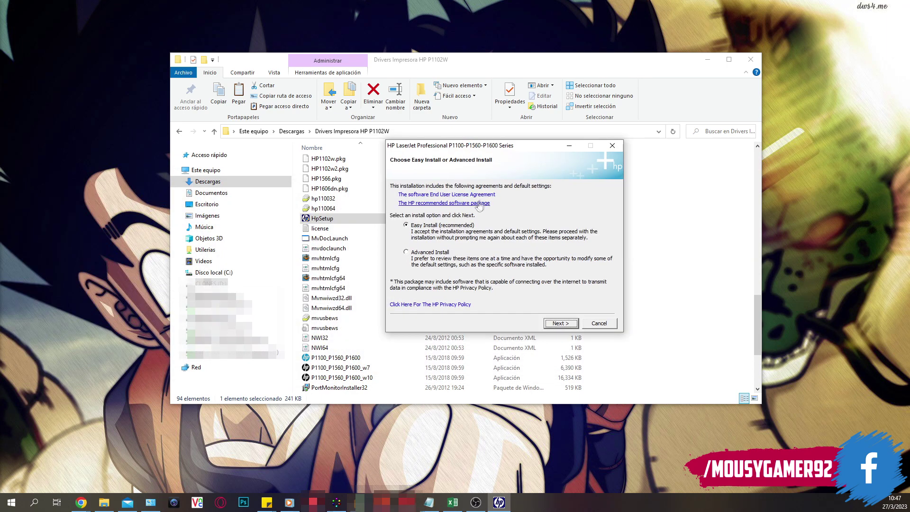
- Choose Advanced Install, accept the license agreement terms and continue past the HP privacy policy
{"action": "left_click", "coordinate": [407, 252]}
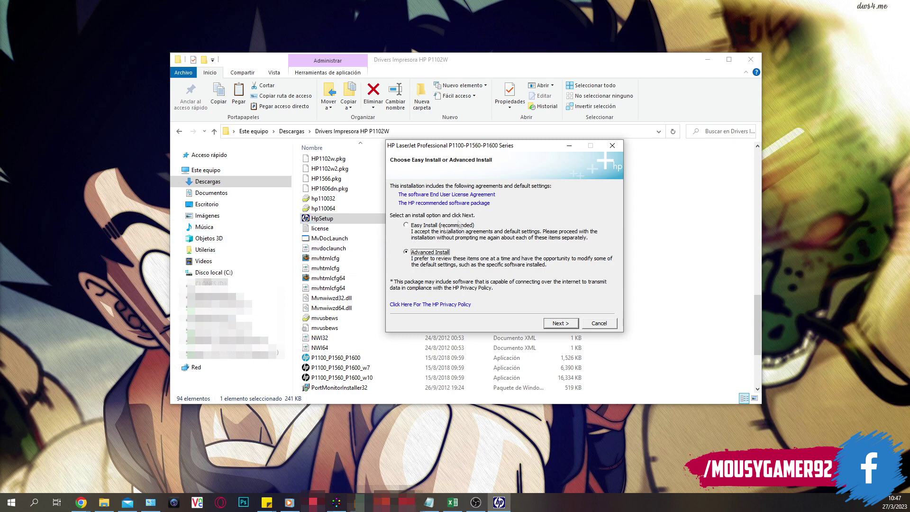
{"action": "left_click", "coordinate": [554, 323]}
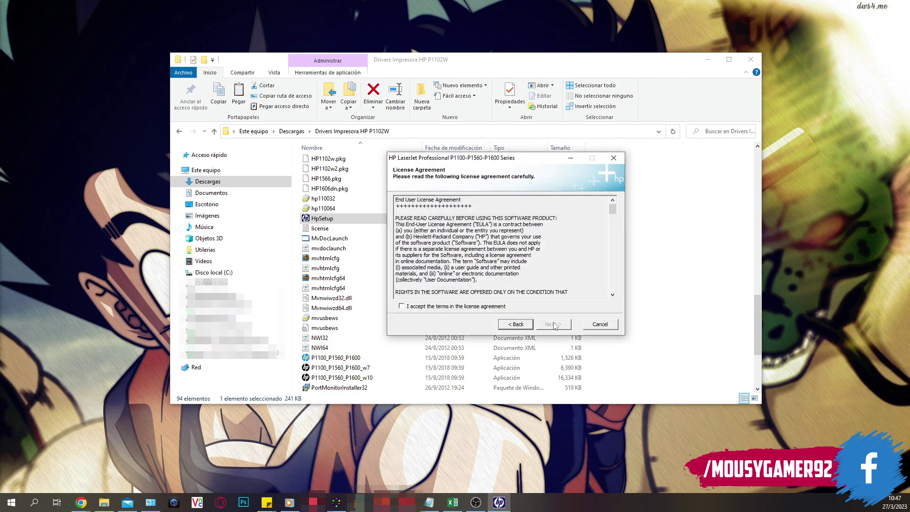
{"action": "left_click", "coordinate": [402, 306]}
{"action": "left_click", "coordinate": [550, 326]}
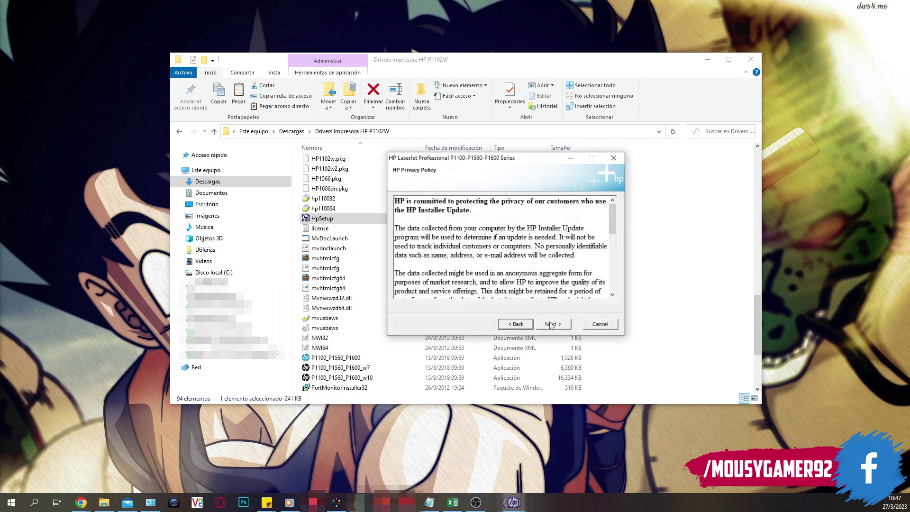
{"action": "left_click", "coordinate": [551, 324]}
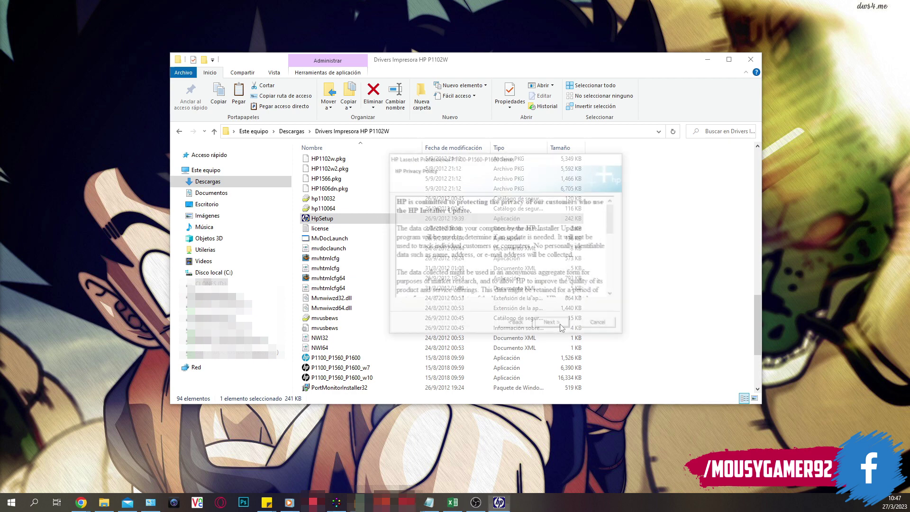
- Include the HP Customer Participation Program in the installation and continue
{"action": "left_click", "coordinate": [401, 306]}
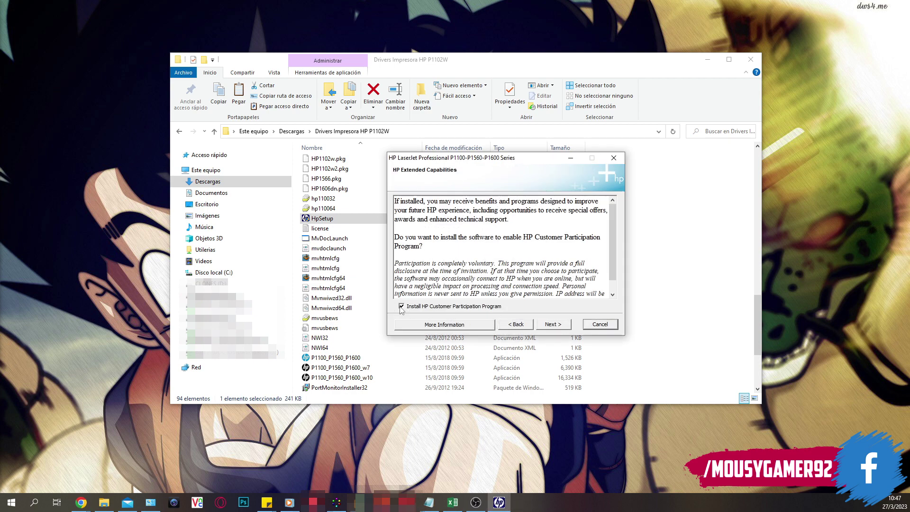
{"action": "left_click", "coordinate": [552, 324]}
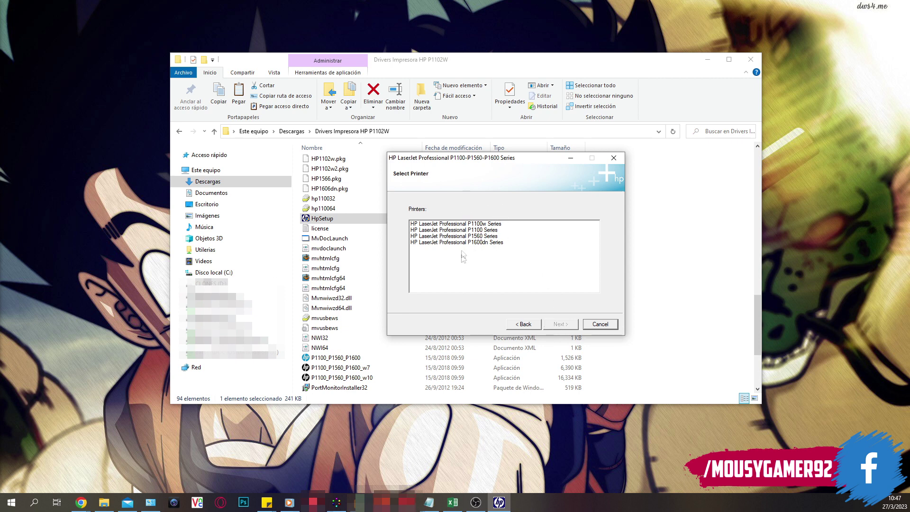
- Select the HP LaserJet Professional P1100w Series printer and start the installation configured to print using USB
{"action": "left_click", "coordinate": [496, 223]}
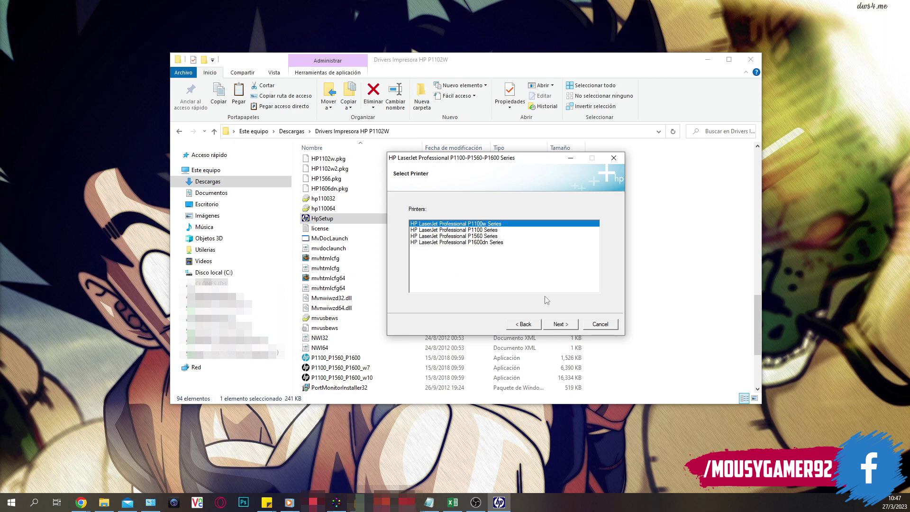
{"action": "left_click", "coordinate": [554, 326]}
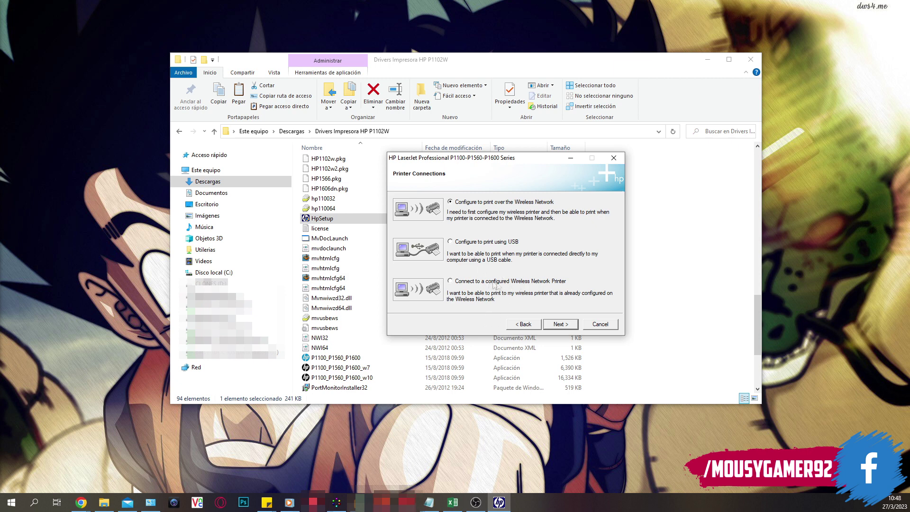
{"action": "left_click", "coordinate": [450, 242]}
{"action": "left_click", "coordinate": [561, 324]}
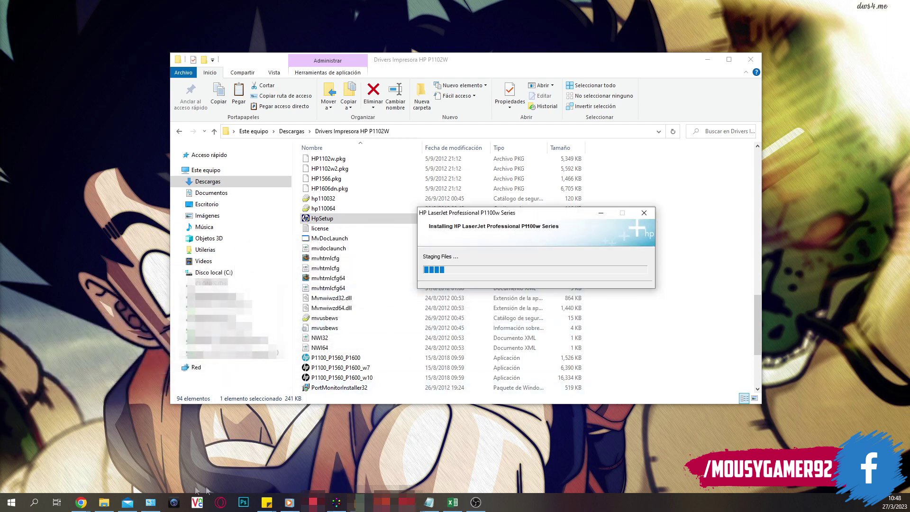
- Show Devices and Printers and place the installation progress window directly below the USB connection instructions
{"action": "left_click", "coordinate": [151, 502]}
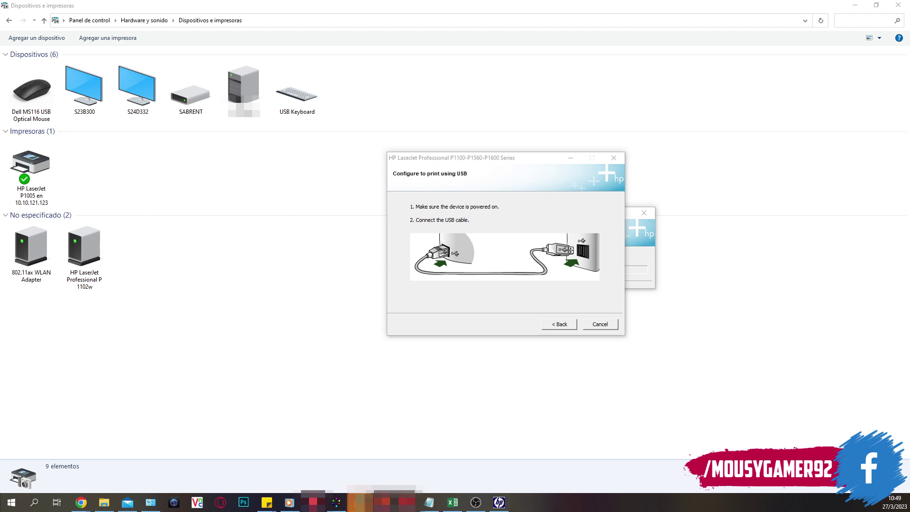
{"action": "left_click", "coordinate": [517, 233]}
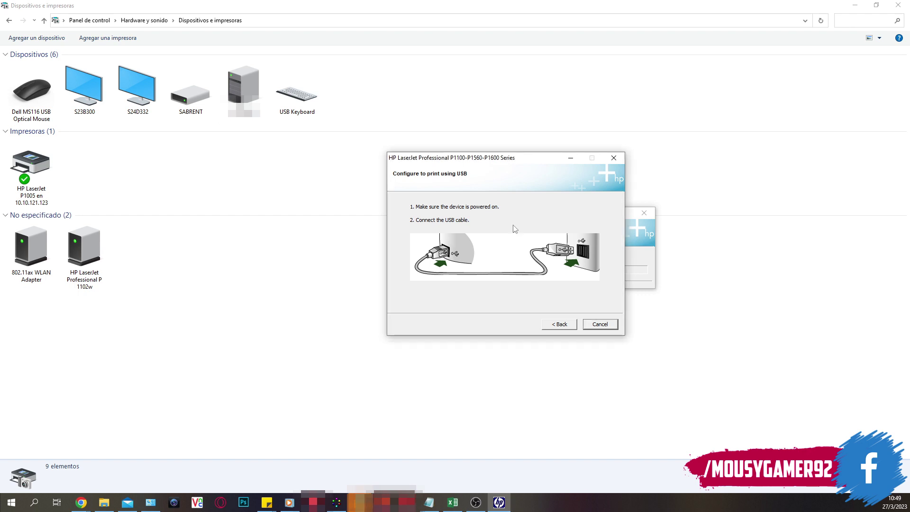
{"action": "left_click", "coordinate": [634, 248]}
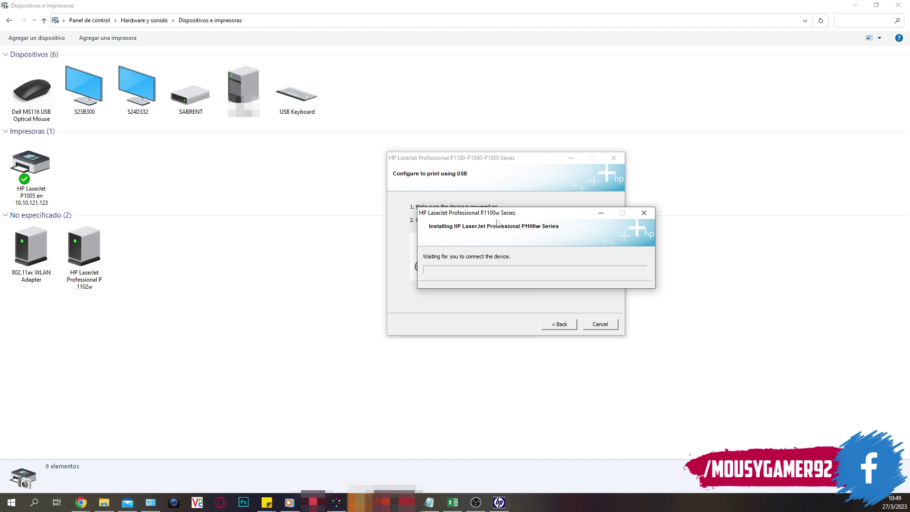
{"action": "left_click_drag", "start_coordinate": [468, 217], "coordinate": [439, 348]}
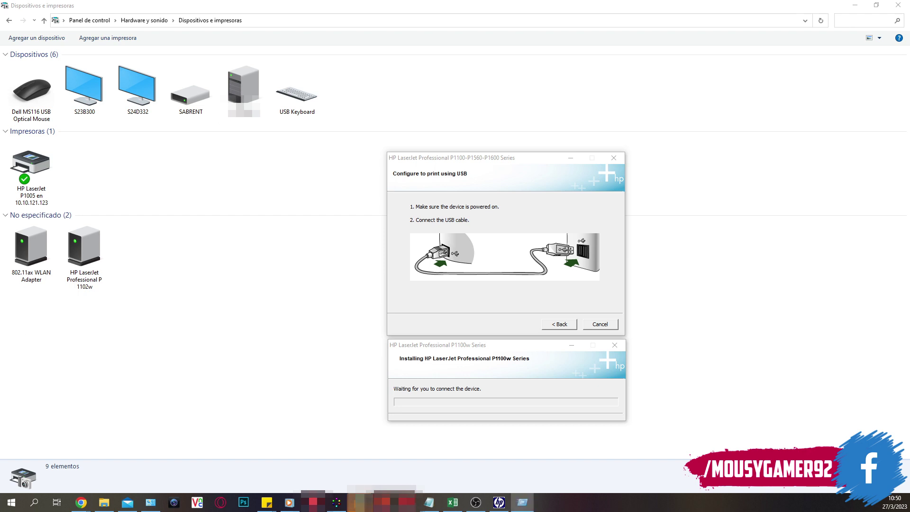
- Open Device Manager by running devmgmt.msc and maximize its window
{"action": "key", "text": "super+r"}
{"action": "type", "text": "de"}
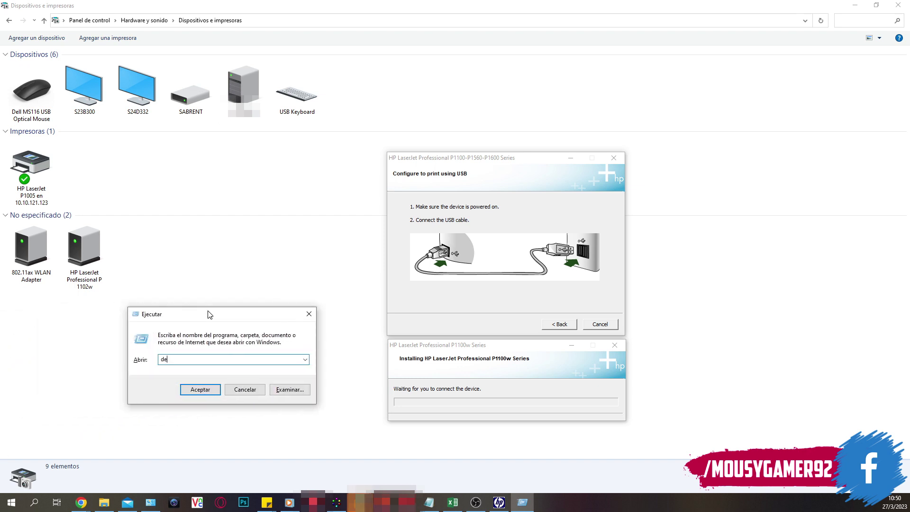
{"action": "type", "text": "v"}
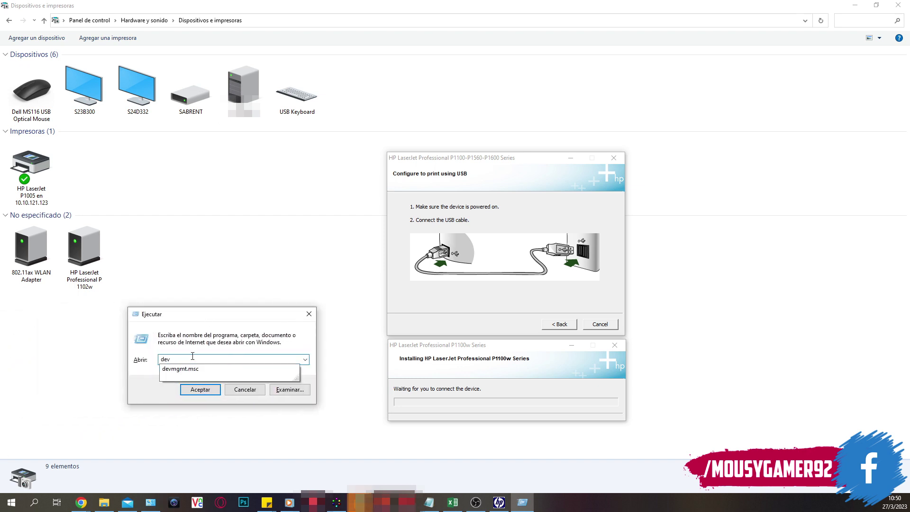
{"action": "key", "text": "Down"}
{"action": "key", "text": "Return"}
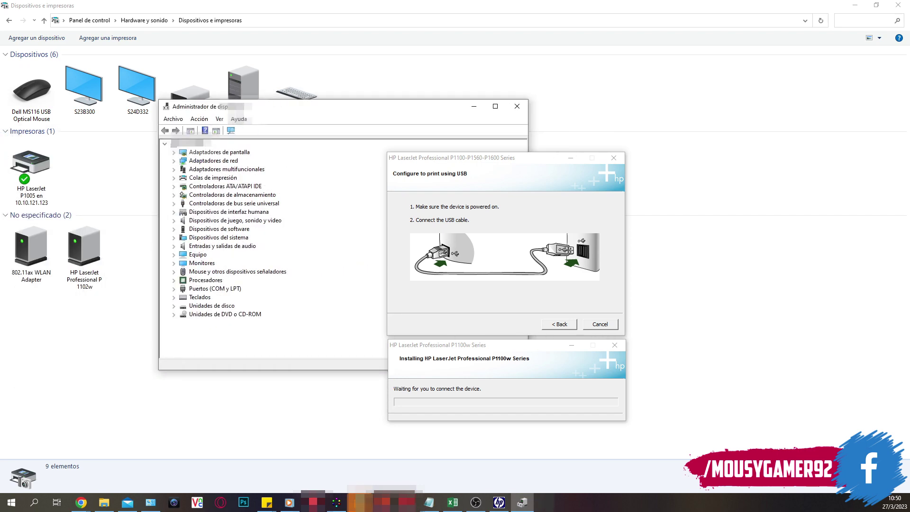
{"action": "key", "text": "super+Up"}
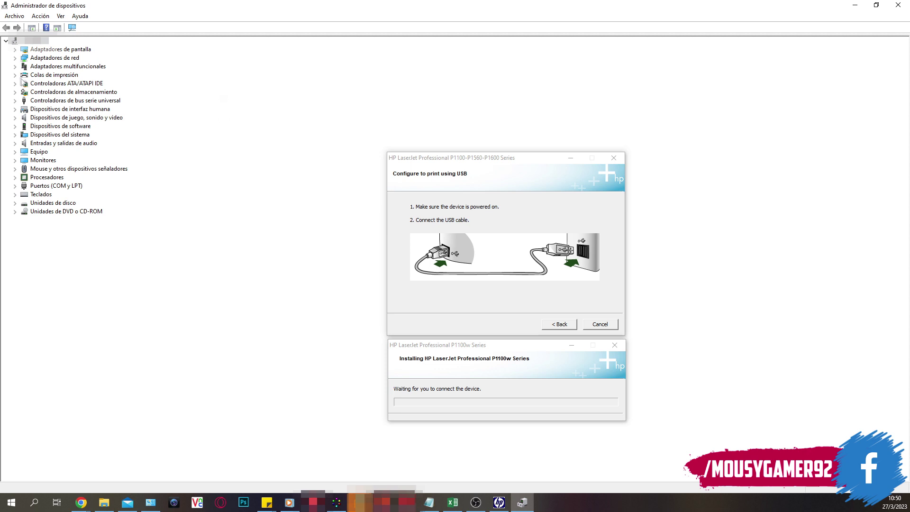
- Expand the print queues and universal serial bus controllers in Device Manager and scan for hardware changes
{"action": "left_click", "coordinate": [15, 76]}
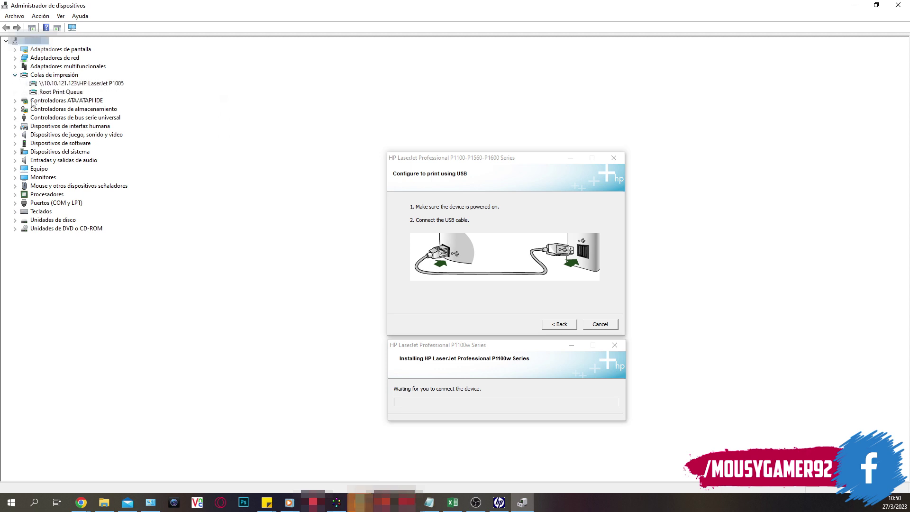
{"action": "left_click", "coordinate": [15, 117]}
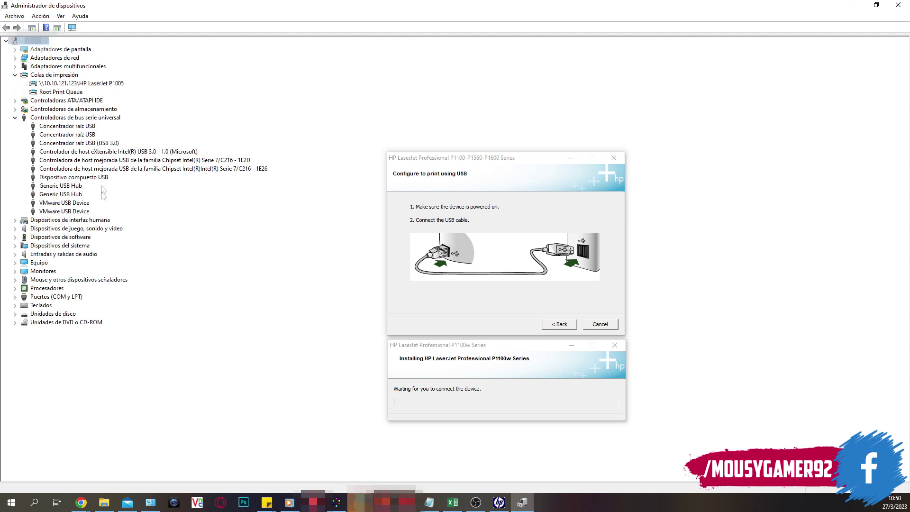
{"action": "left_click", "coordinate": [72, 28]}
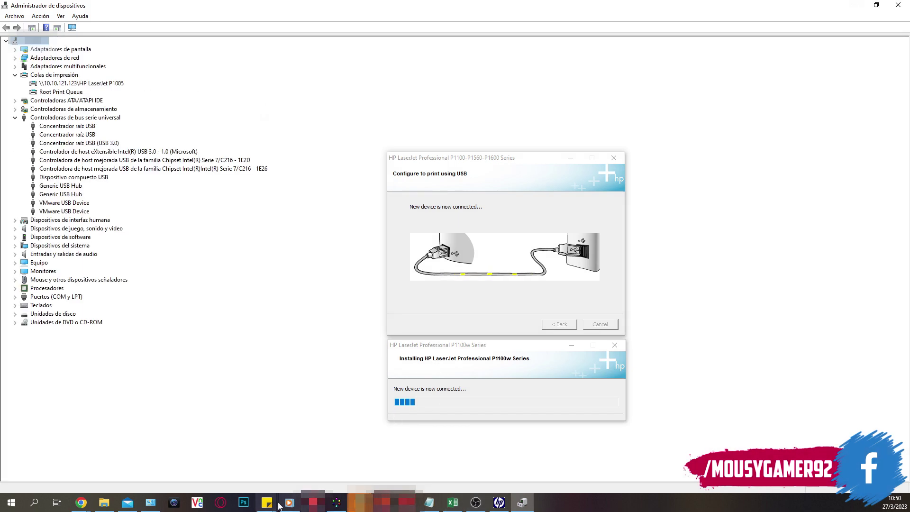
- Arrange Device Manager and Devices and Printers side by side, and move the USB setup dialog so it stops covering the printers
{"action": "left_click", "coordinate": [147, 501]}
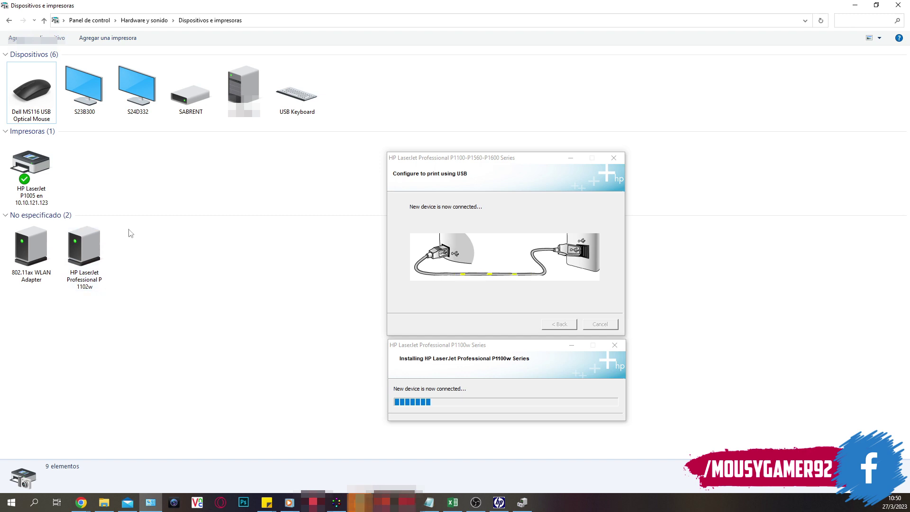
{"action": "left_click", "coordinate": [855, 6]}
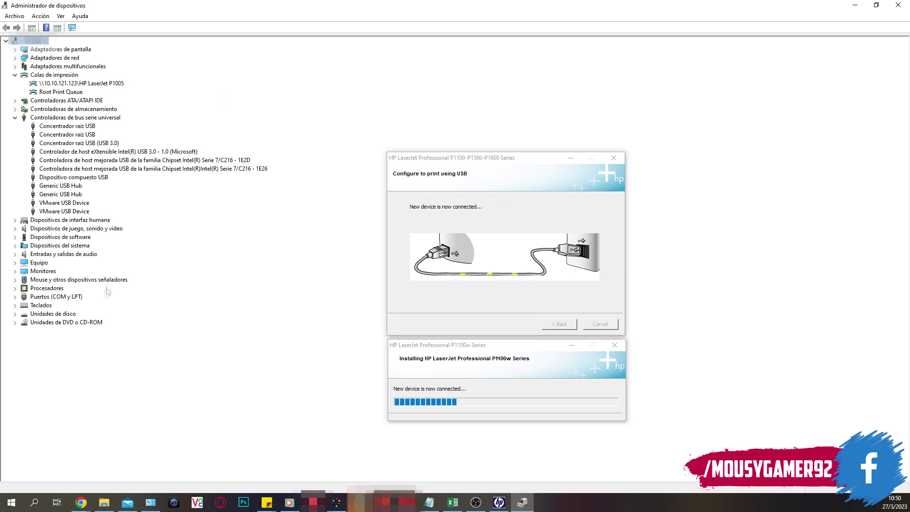
{"action": "left_click", "coordinate": [156, 508]}
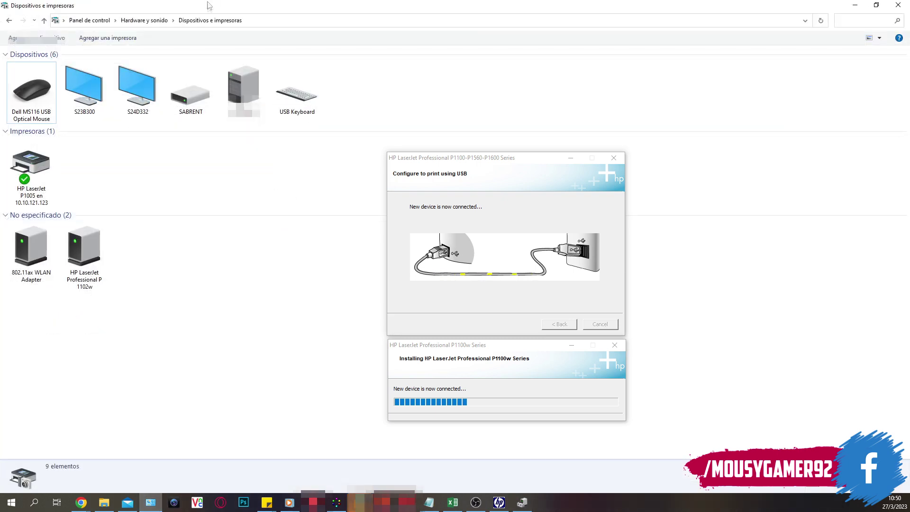
{"action": "key", "text": "super+Right"}
{"action": "left_click", "coordinate": [92, 64]}
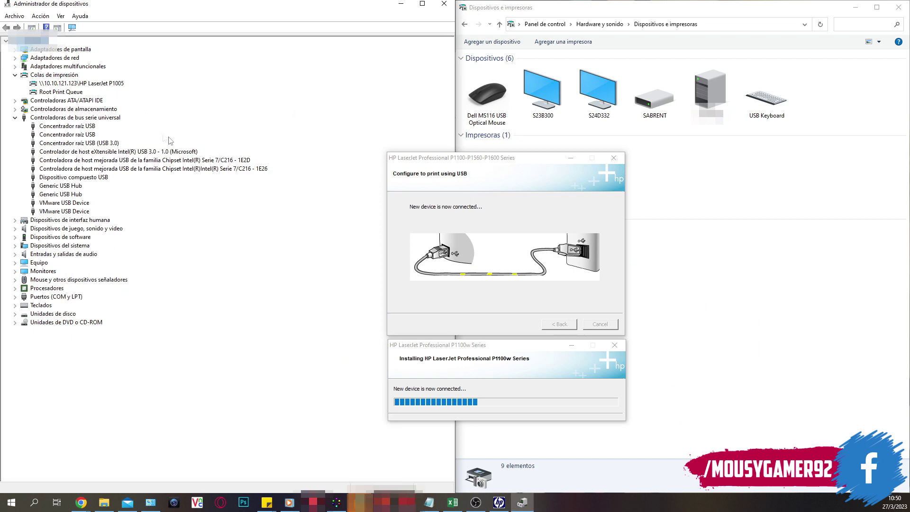
{"action": "left_click_drag", "start_coordinate": [491, 154], "coordinate": [225, 285]}
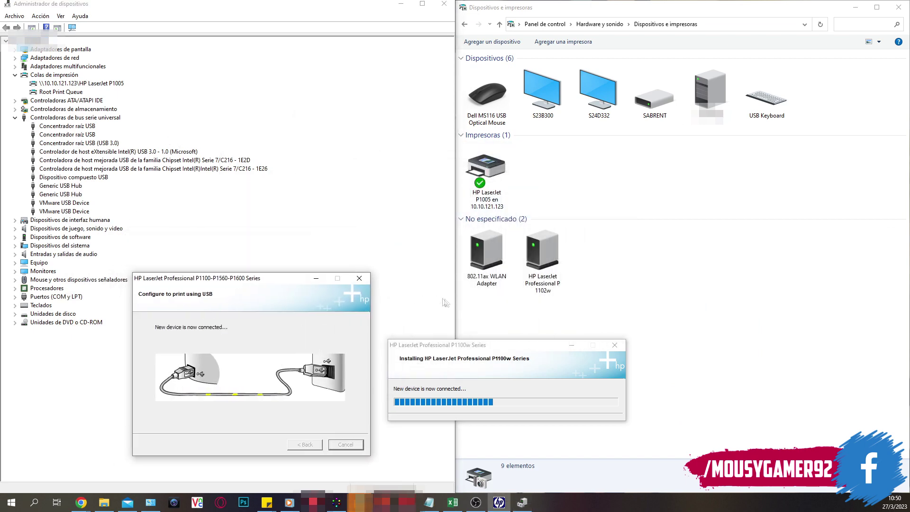
- Rearrange the installer windows, disable Direct Print in the wireless direct printing settings and continue the installation
{"action": "left_click_drag", "start_coordinate": [458, 347], "coordinate": [445, 347]}
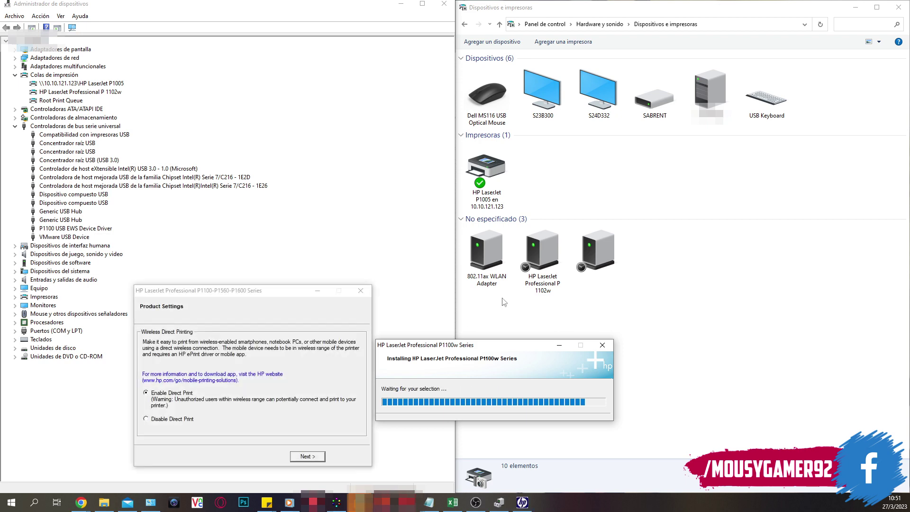
{"action": "left_click_drag", "start_coordinate": [234, 298], "coordinate": [442, 130]}
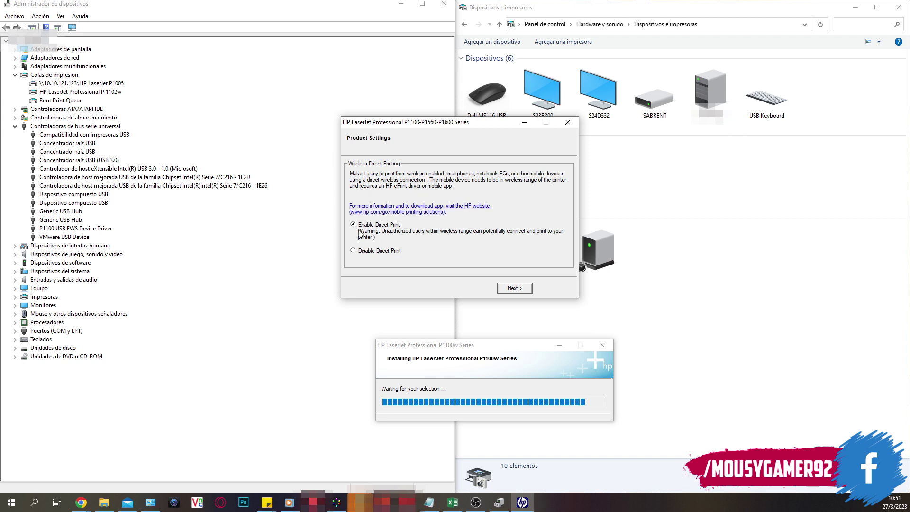
{"action": "left_click", "coordinate": [353, 251]}
{"action": "left_click", "coordinate": [519, 290]}
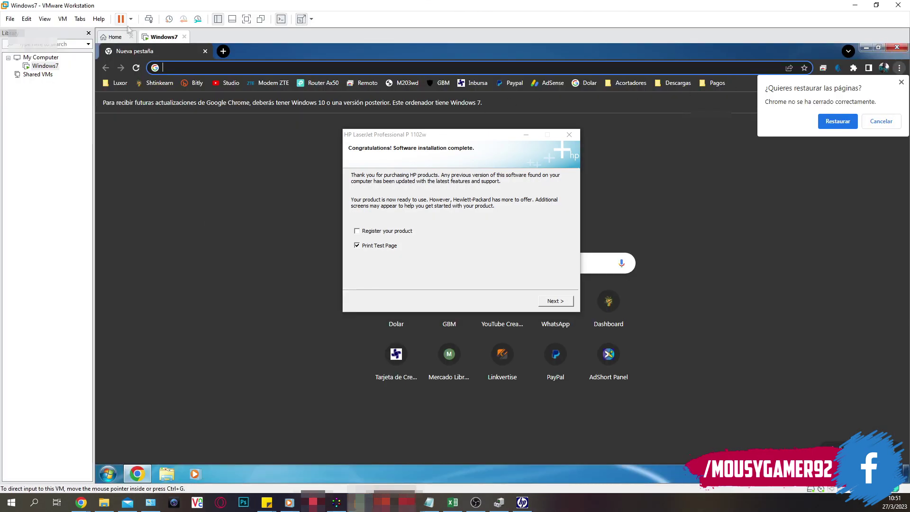
- Shut down the Windows 7 virtual machine and close VMware Workstation
{"action": "left_click", "coordinate": [110, 475]}
{"action": "left_click", "coordinate": [233, 449]}
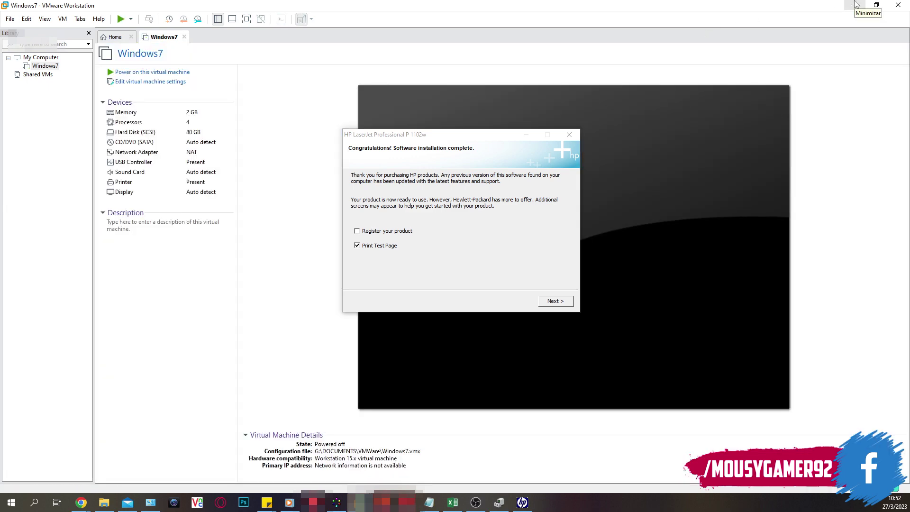
{"action": "left_click", "coordinate": [897, 5]}
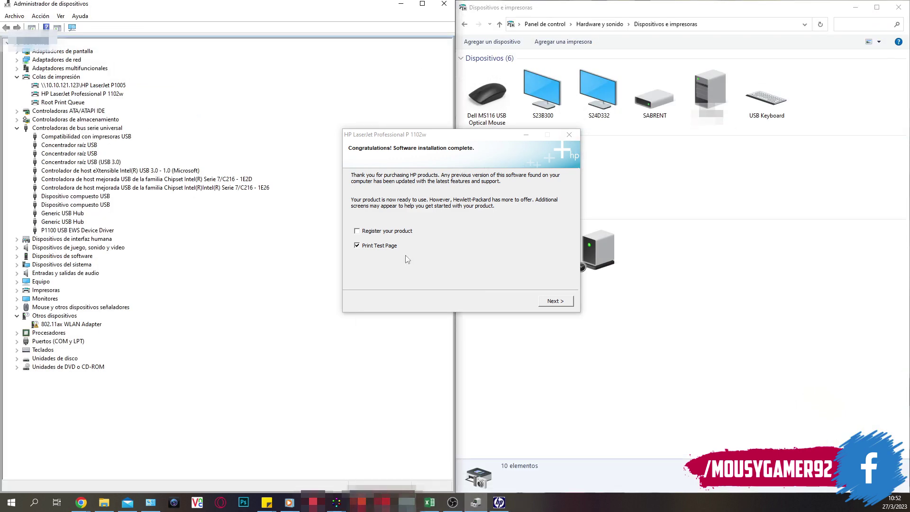
- Scan for hardware changes in Device Manager, and continue the HP installer with only Print Test Page enabled
{"action": "mouse_move", "coordinate": [486, 135]}
{"action": "left_mouse_down"}
{"action": "mouse_move", "coordinate": [363, 153]}
{"action": "mouse_move", "coordinate": [352, 143]}
{"action": "mouse_move", "coordinate": [374, 204]}
{"action": "mouse_move", "coordinate": [472, 146]}
{"action": "left_mouse_up"}
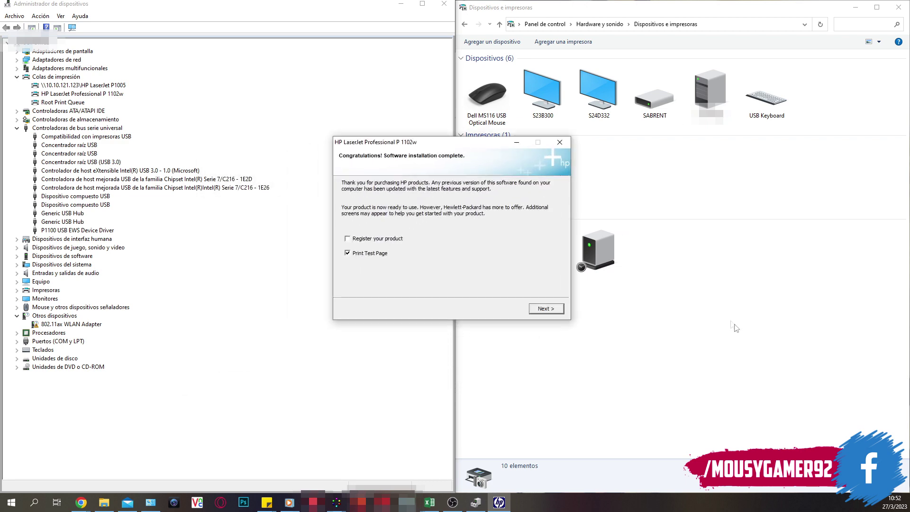
{"action": "left_click", "coordinate": [729, 362]}
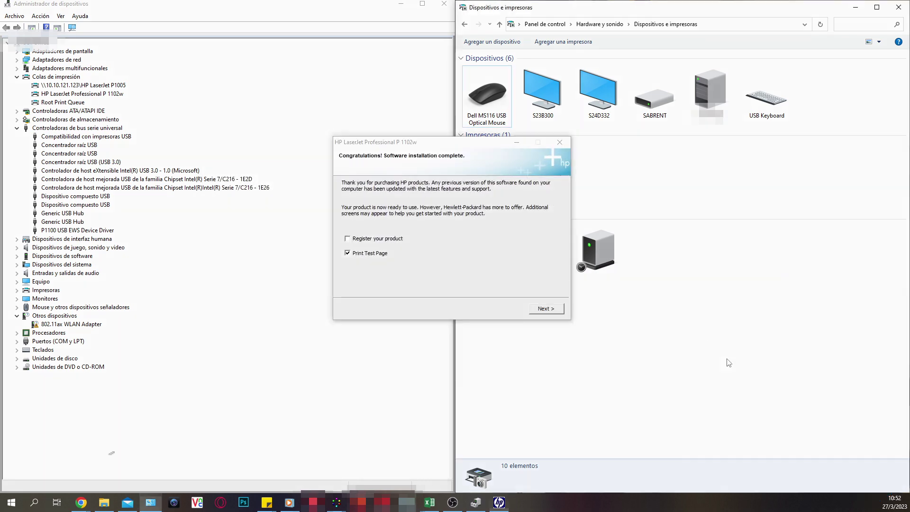
{"action": "left_click", "coordinate": [72, 27]}
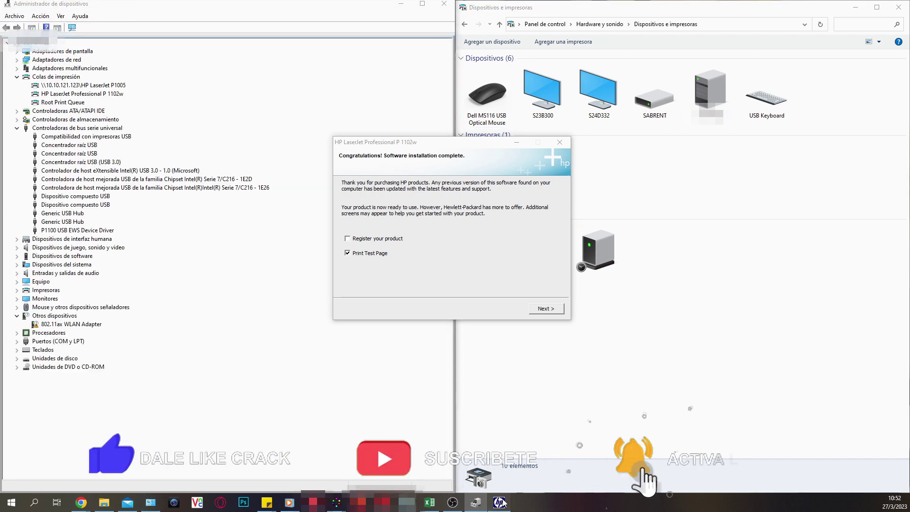
{"action": "left_click", "coordinate": [460, 229]}
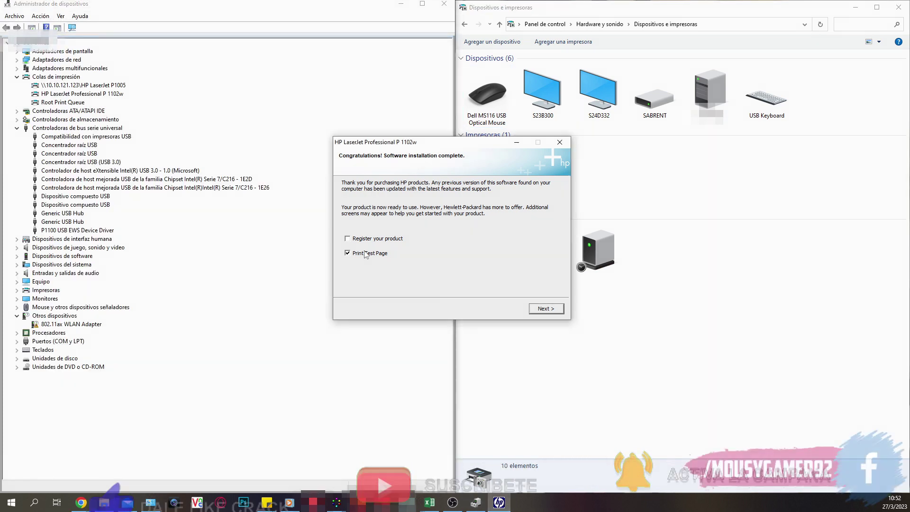
{"action": "left_click", "coordinate": [547, 310]}
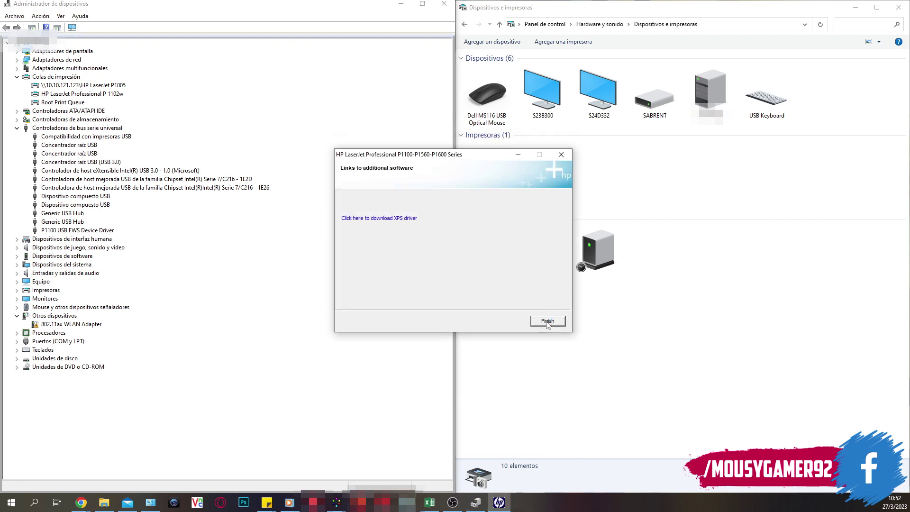
- Refresh Devices and Printers, and finish the HP installer by completing its additional software page and answering the HP ePrint Setup prompt
{"action": "left_click_drag", "start_coordinate": [481, 157], "coordinate": [323, 163]}
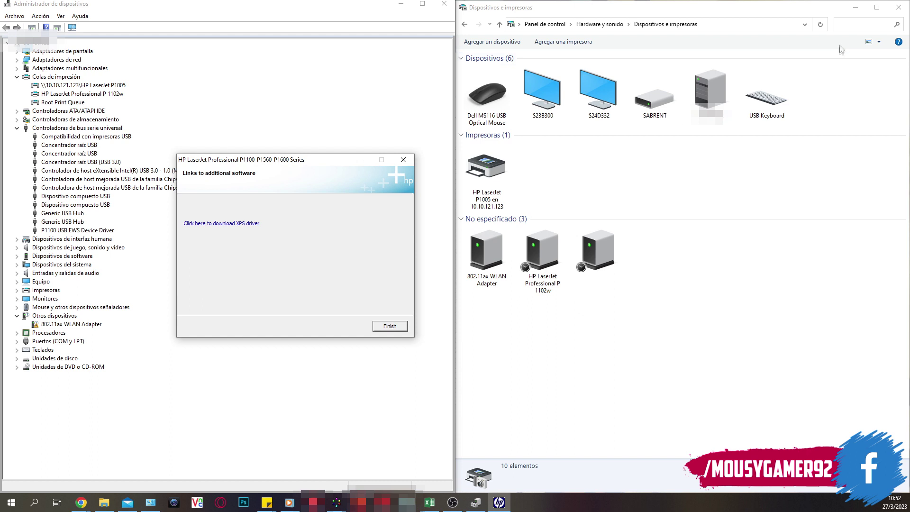
{"action": "left_click", "coordinate": [825, 26]}
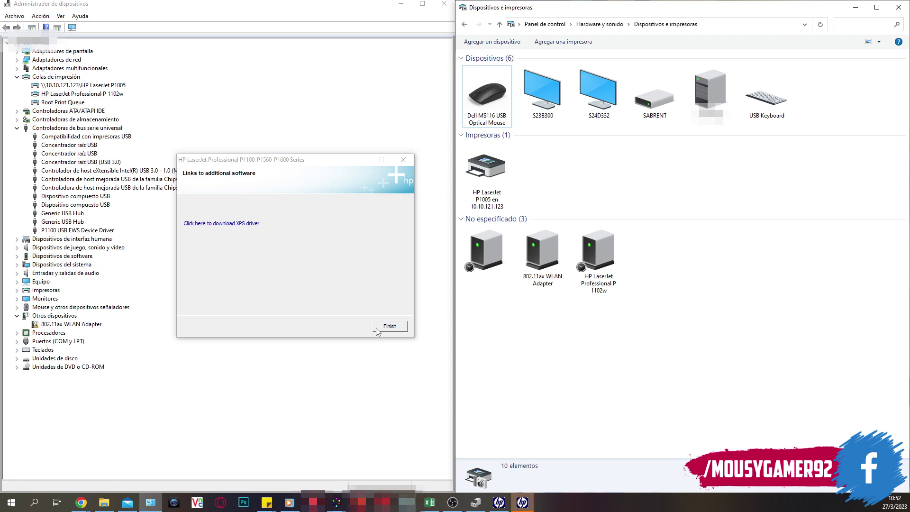
{"action": "left_click", "coordinate": [383, 329]}
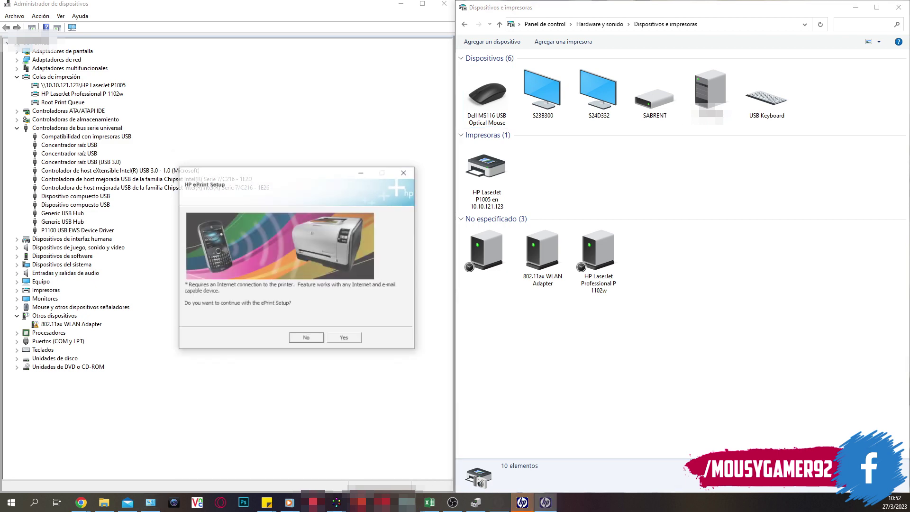
{"action": "left_click", "coordinate": [340, 341]}
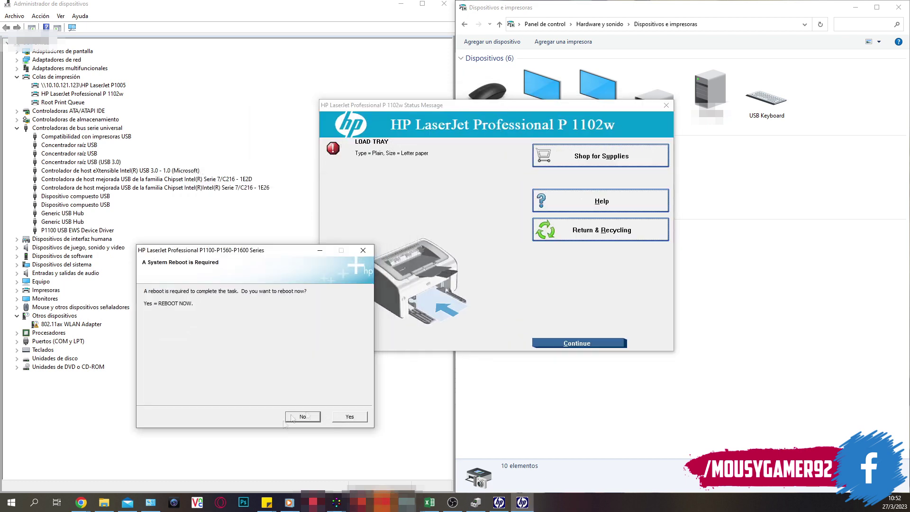
- Move the printer's load tray message aside and continue past it, and decline the immediate system reboot
{"action": "left_click_drag", "start_coordinate": [616, 114], "coordinate": [785, 188]}
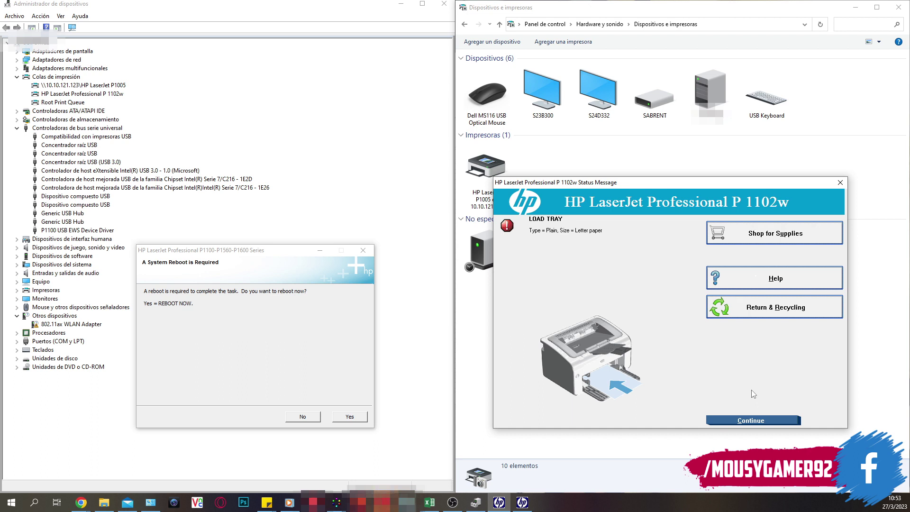
{"action": "left_click", "coordinate": [756, 420]}
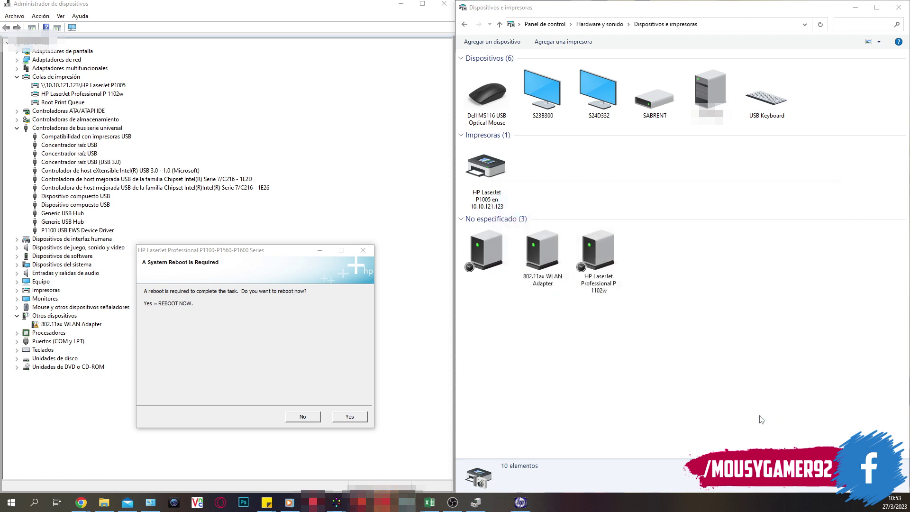
{"action": "left_click", "coordinate": [313, 419]}
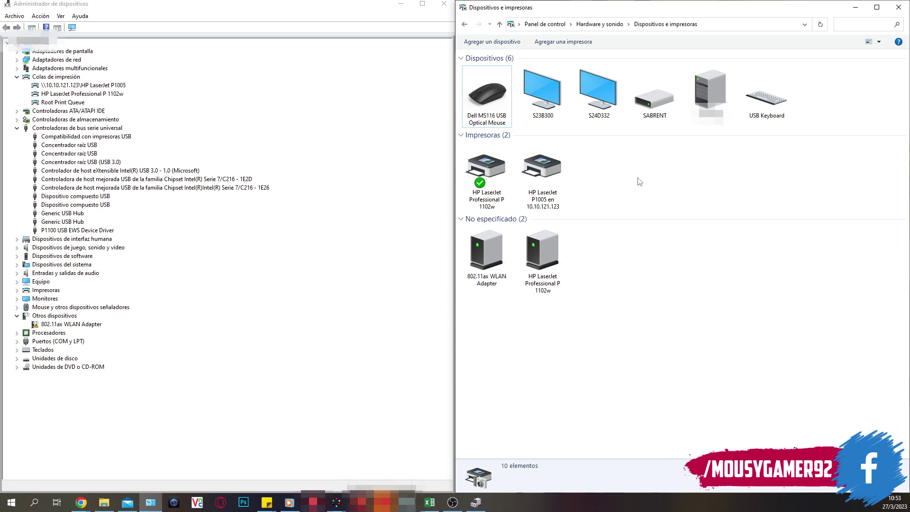
- Open the print queue of the HP LaserJet Professional P 1102w and place its window below the printers to check the test page
{"action": "left_click", "coordinate": [495, 180]}
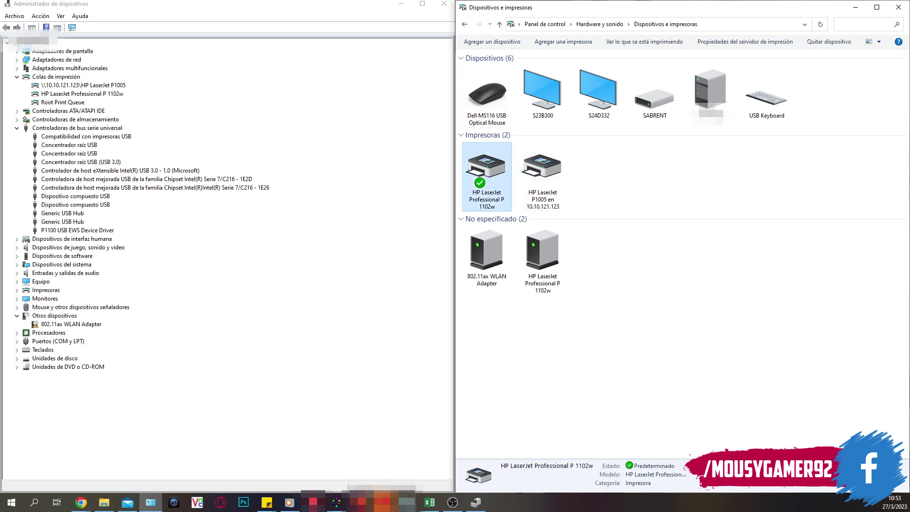
{"action": "right_click", "coordinate": [468, 160]}
{"action": "left_click", "coordinate": [516, 170]}
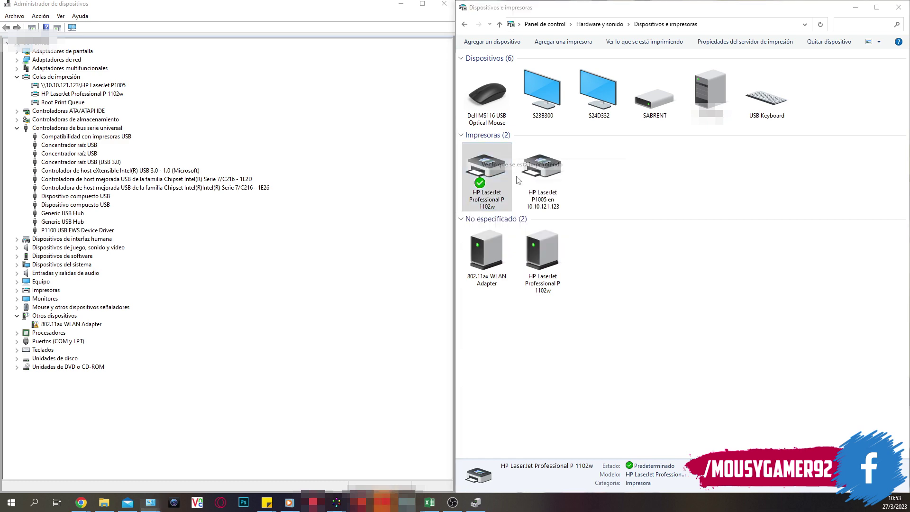
{"action": "left_click_drag", "start_coordinate": [735, 312], "coordinate": [707, 333]}
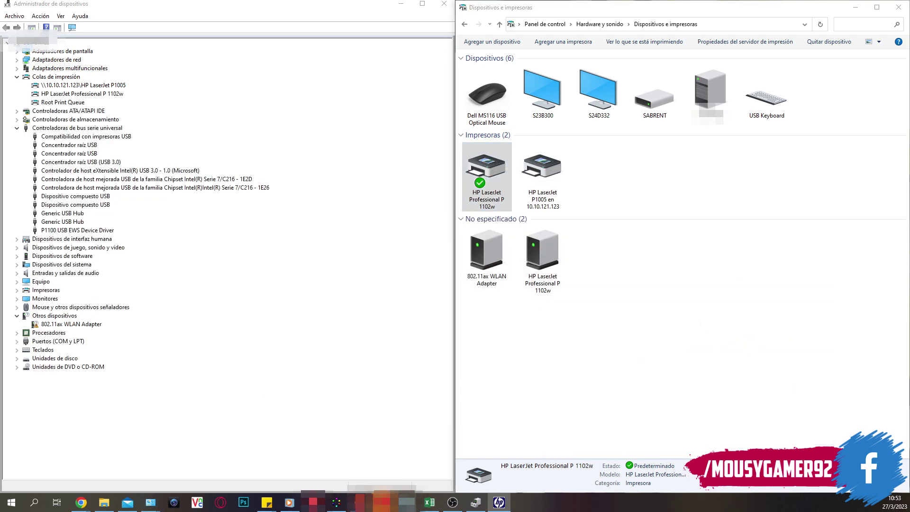
{"action": "left_click", "coordinate": [151, 502]}
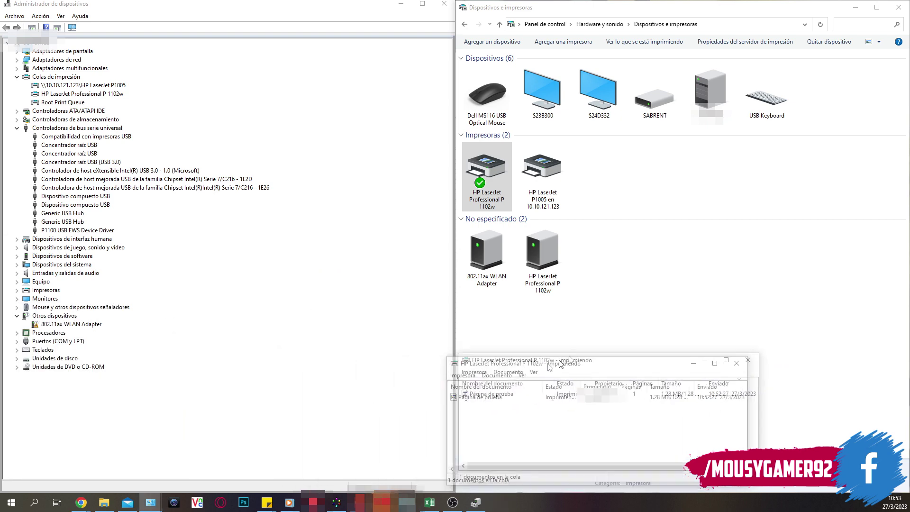
{"action": "left_click_drag", "start_coordinate": [608, 318], "coordinate": [611, 316]}
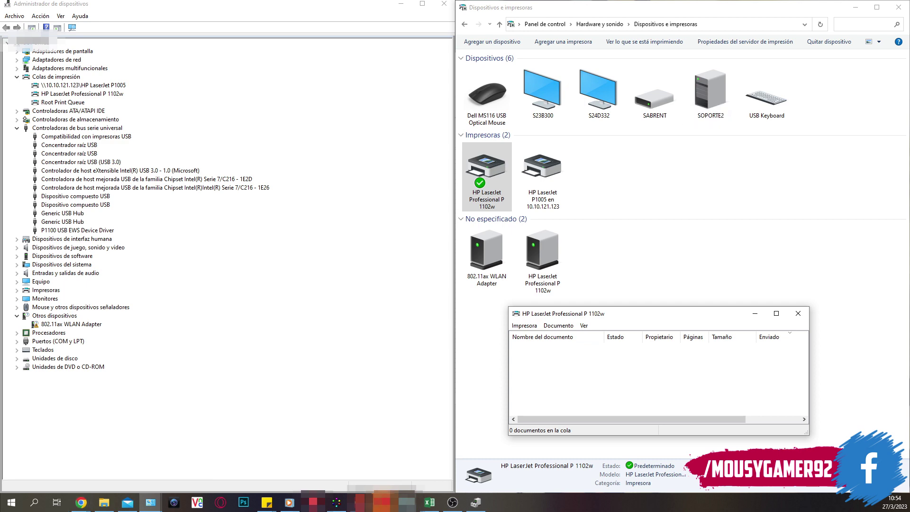
- Switch to the YouTube channel page in Chrome and look through its list of most recent videos
{"action": "key", "text": "alt+Tab"}
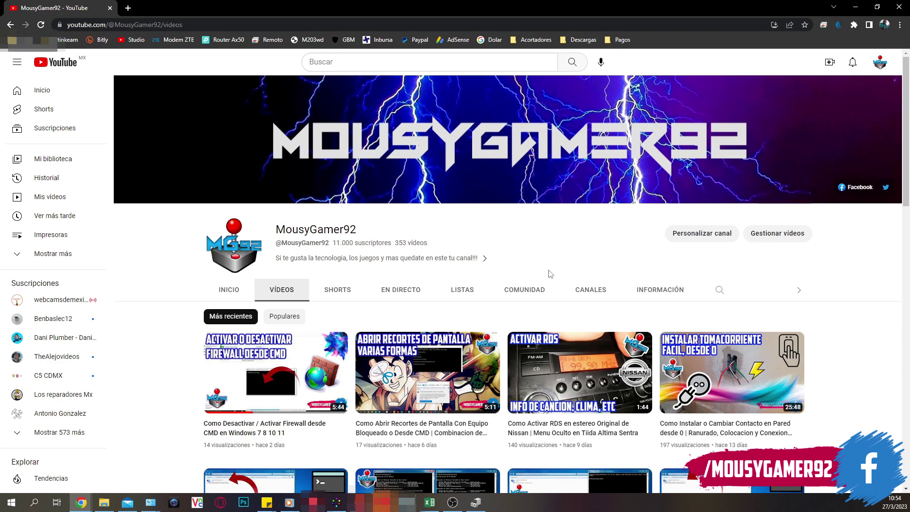
{"action": "scroll", "coordinate": [550, 274], "scroll_direction": "down", "scroll_amount": 5}
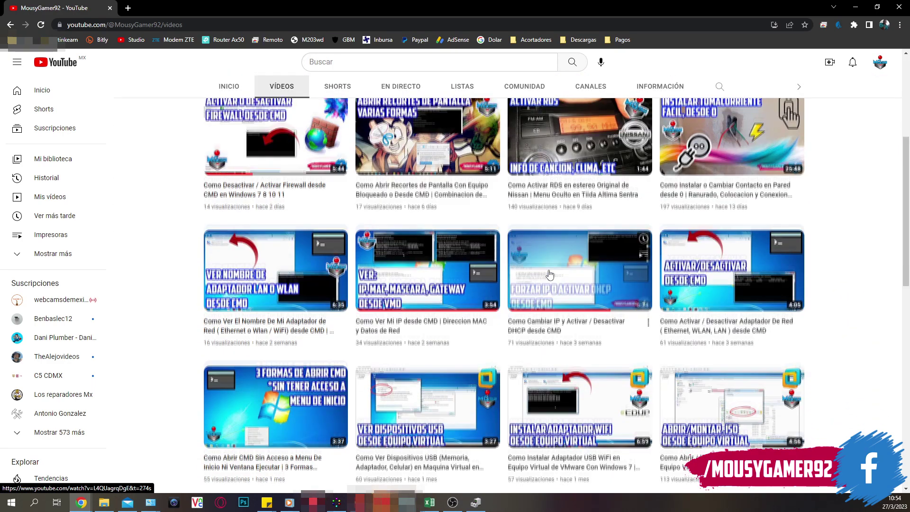
{"action": "scroll", "coordinate": [549, 274], "scroll_direction": "down", "scroll_amount": 6}
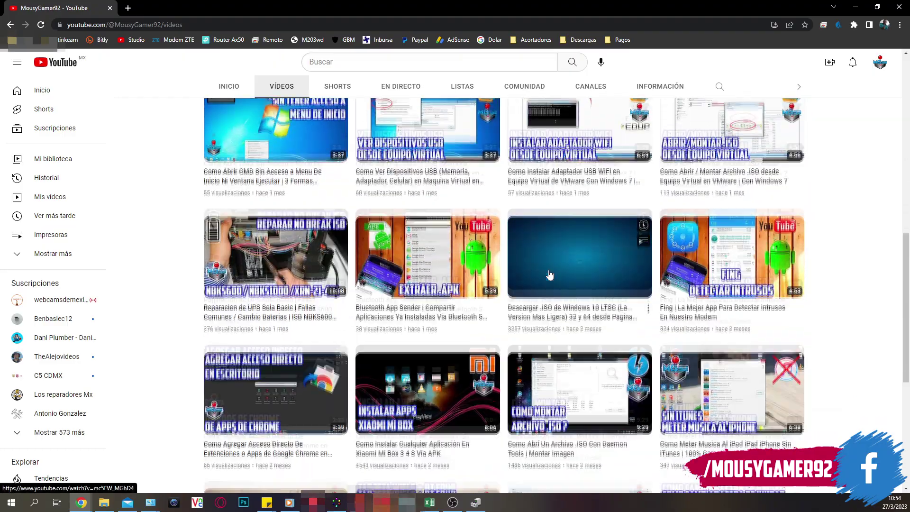
{"action": "scroll", "coordinate": [550, 273], "scroll_direction": "down", "scroll_amount": 4}
{"action": "scroll", "coordinate": [549, 274], "scroll_direction": "down", "scroll_amount": 1}
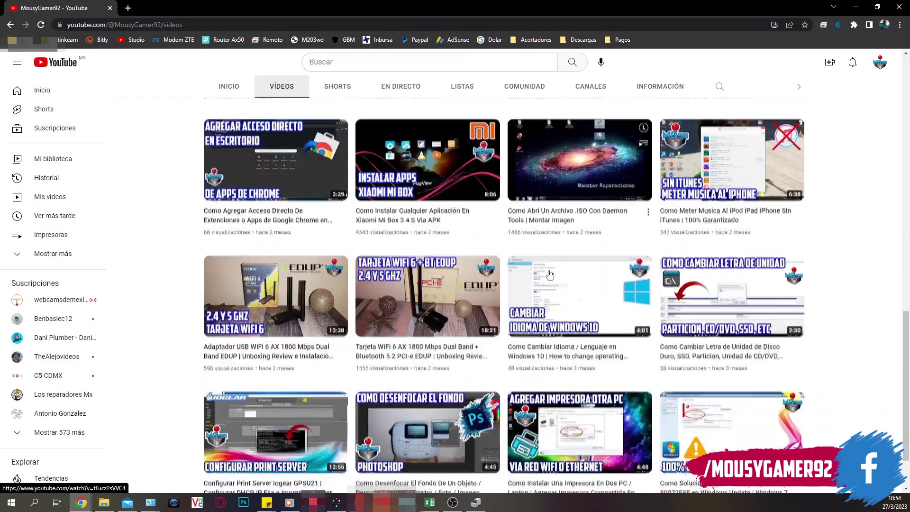
{"action": "scroll", "coordinate": [543, 280], "scroll_direction": "down", "scroll_amount": 2}
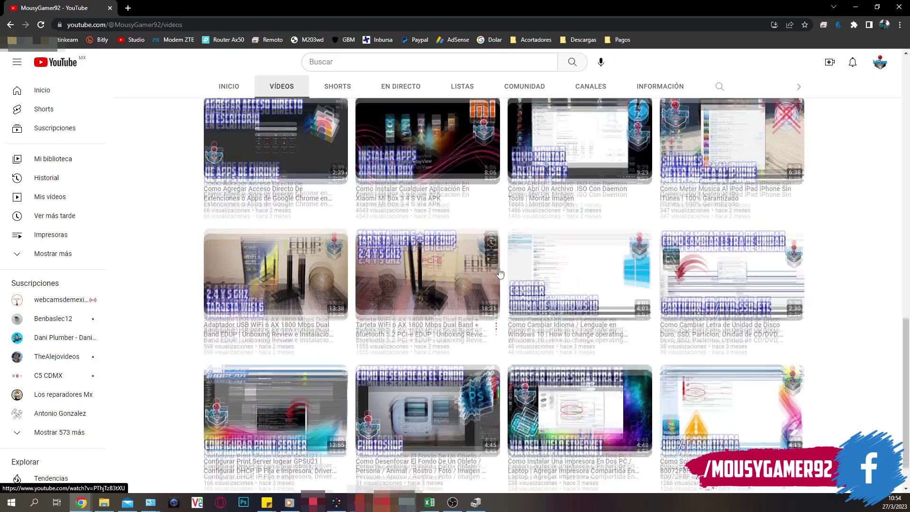
{"action": "scroll", "coordinate": [485, 288], "scroll_direction": "down", "scroll_amount": 2}
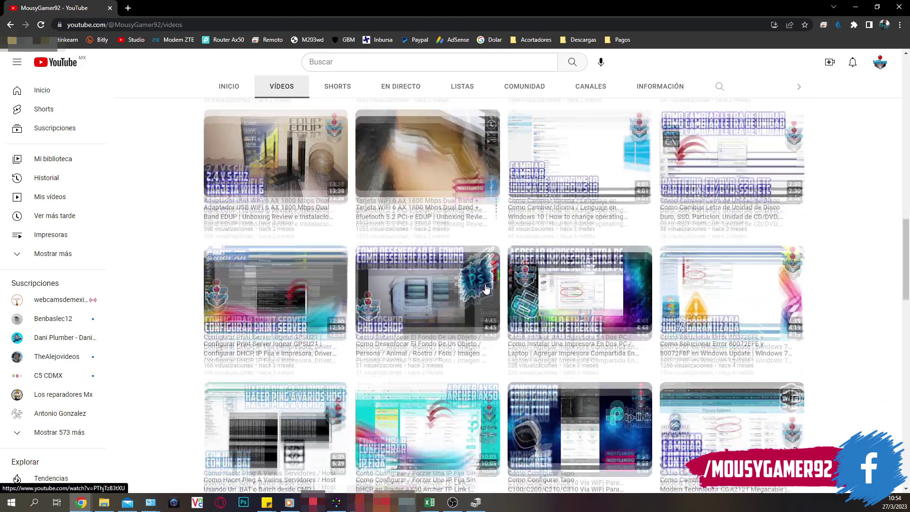
{"action": "scroll", "coordinate": [485, 286], "scroll_direction": "up", "scroll_amount": 1}
{"action": "scroll", "coordinate": [486, 287], "scroll_direction": "down", "scroll_amount": 5}
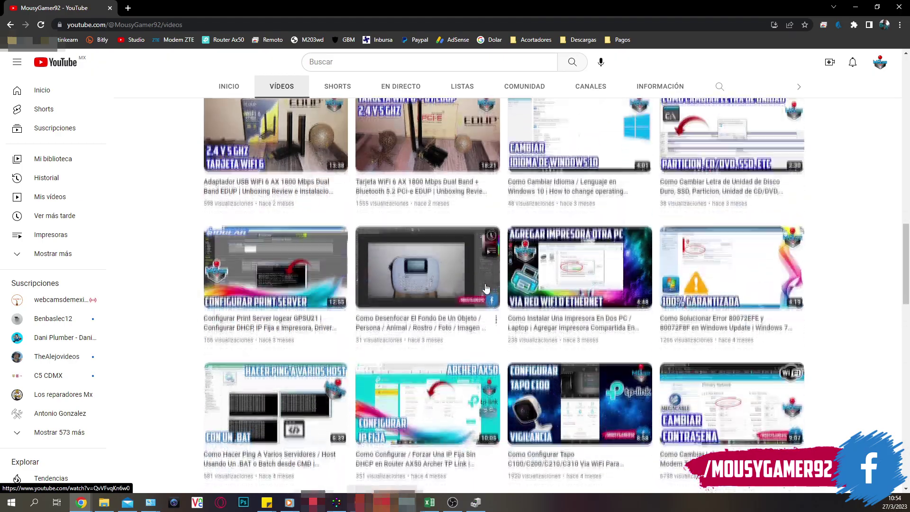
{"action": "scroll", "coordinate": [486, 288], "scroll_direction": "down", "scroll_amount": 2}
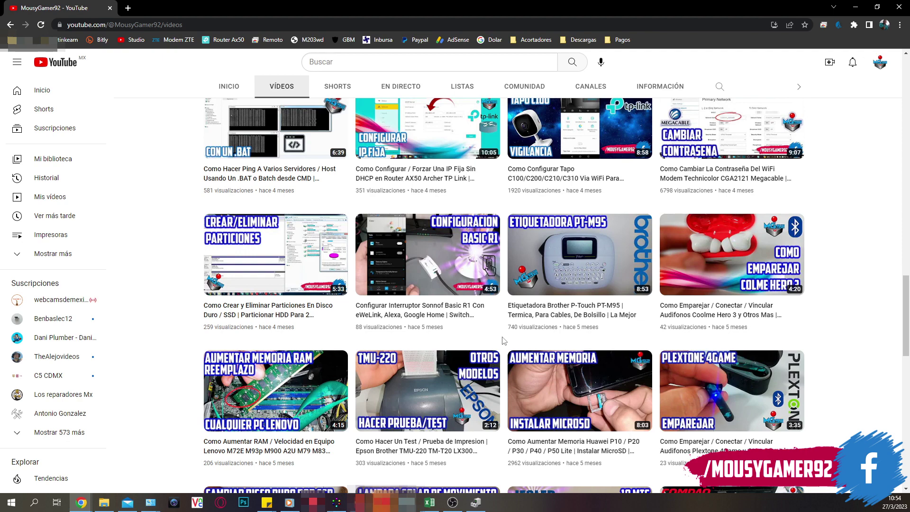
{"action": "scroll", "coordinate": [503, 341], "scroll_direction": "down", "scroll_amount": 1}
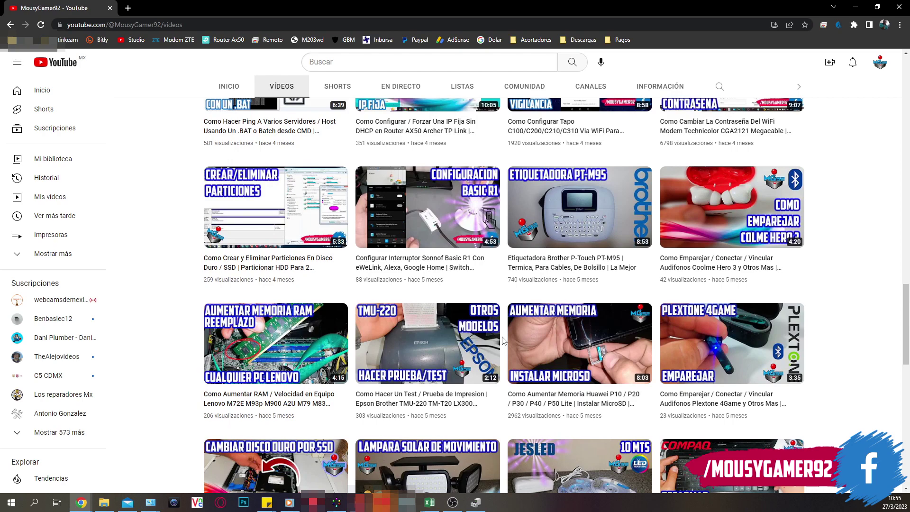
{"action": "scroll", "coordinate": [503, 341], "scroll_direction": "down", "scroll_amount": 2}
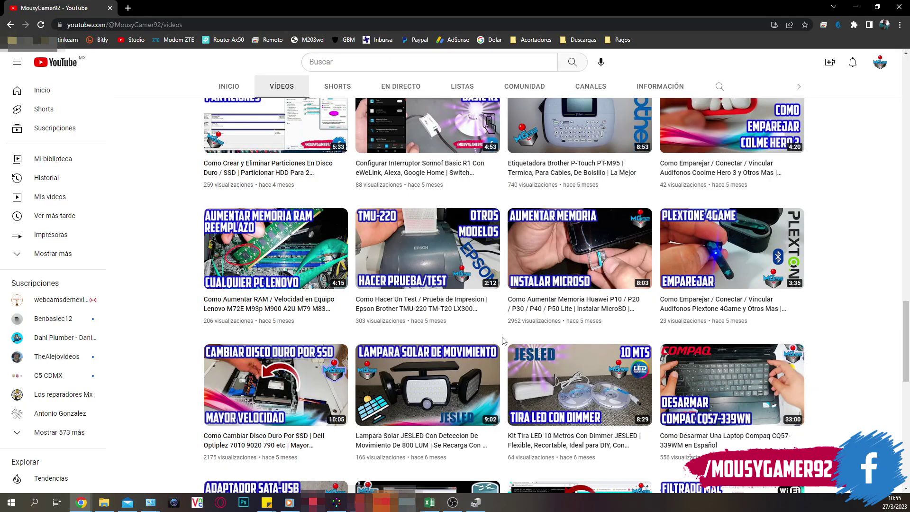
{"action": "scroll", "coordinate": [503, 340], "scroll_direction": "down", "scroll_amount": 6}
{"action": "scroll", "coordinate": [503, 341], "scroll_direction": "up", "scroll_amount": 15}
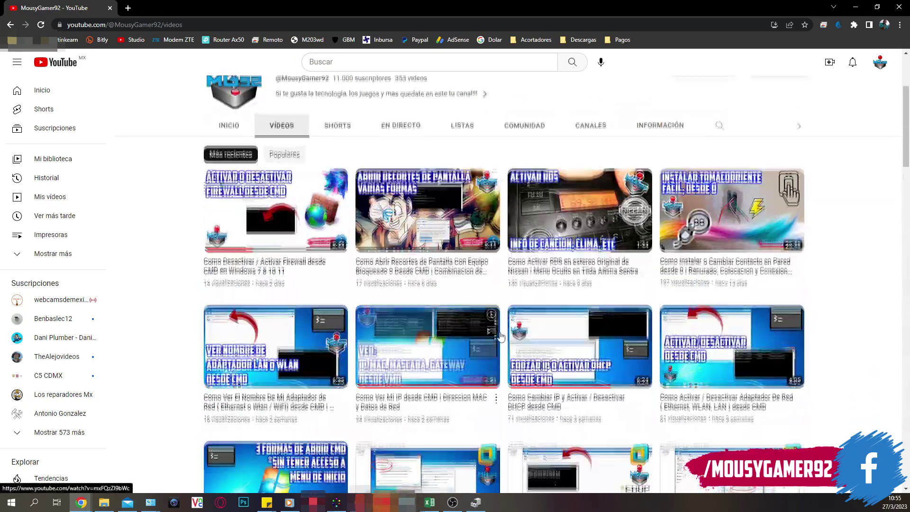
{"action": "scroll", "coordinate": [501, 335], "scroll_direction": "up", "scroll_amount": 4}
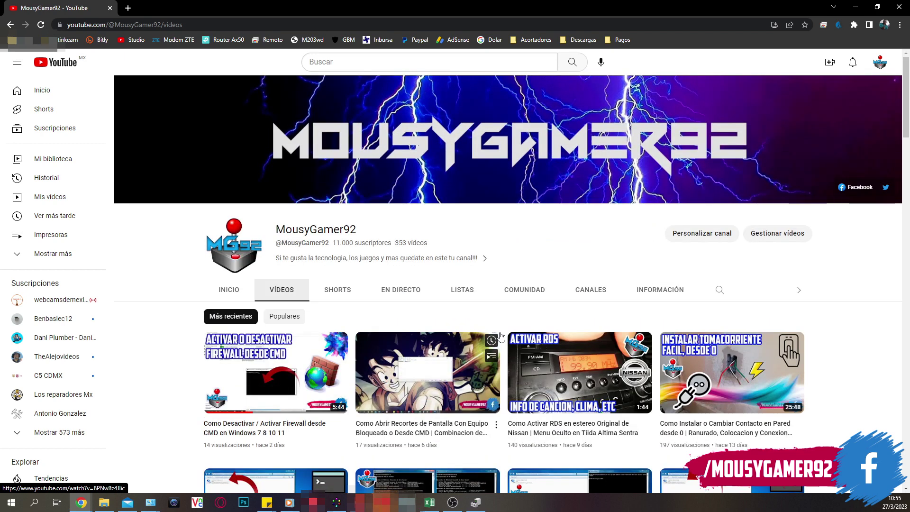
{"action": "mouse_move", "coordinate": [555, 361]}
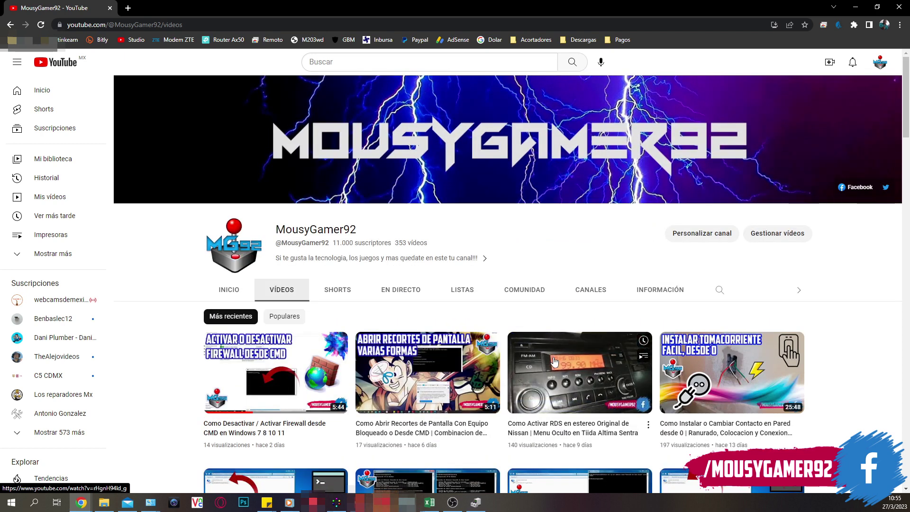